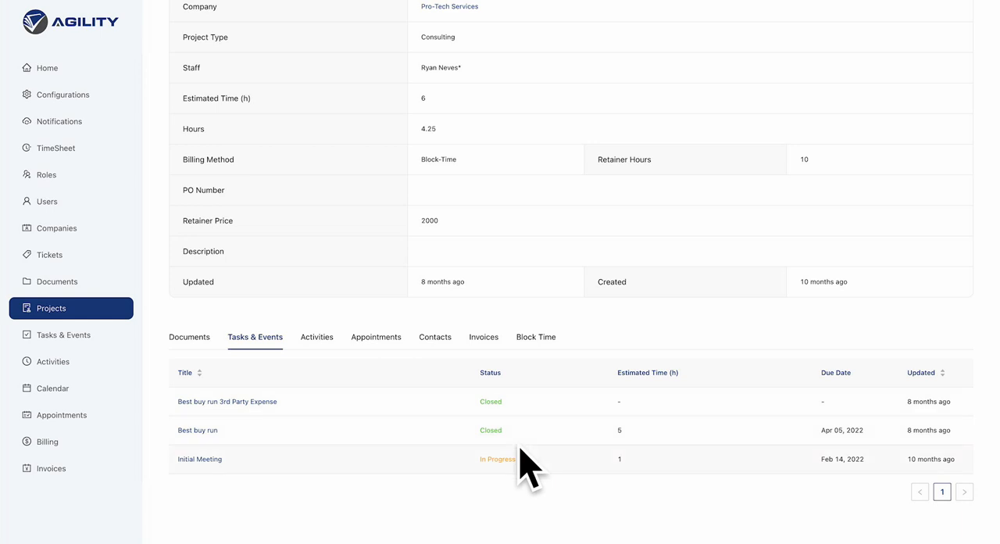
Look over the project's details and its related tasks, and open the overall Tasks & Events list.
scroll(529, 464, "up", 3)
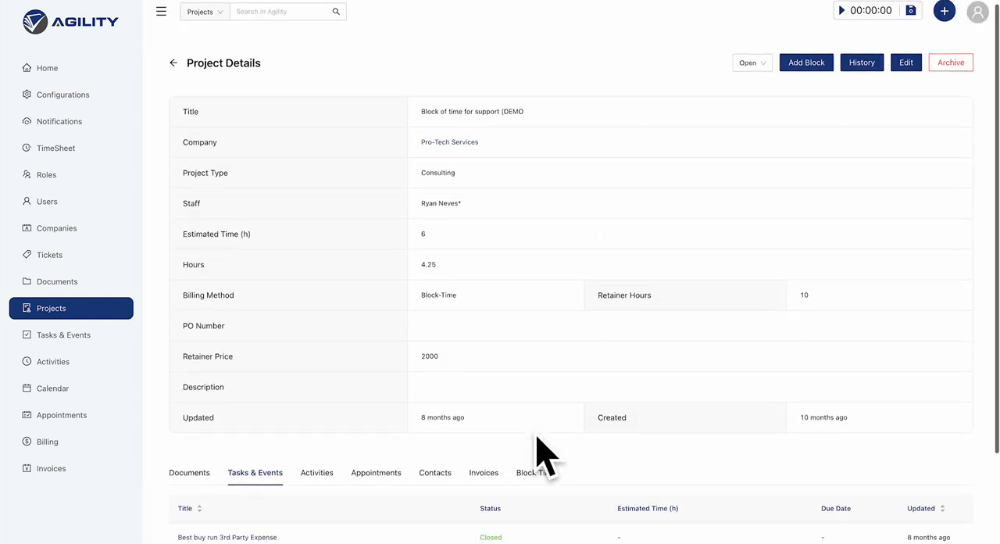
scroll(544, 457, "down", 3)
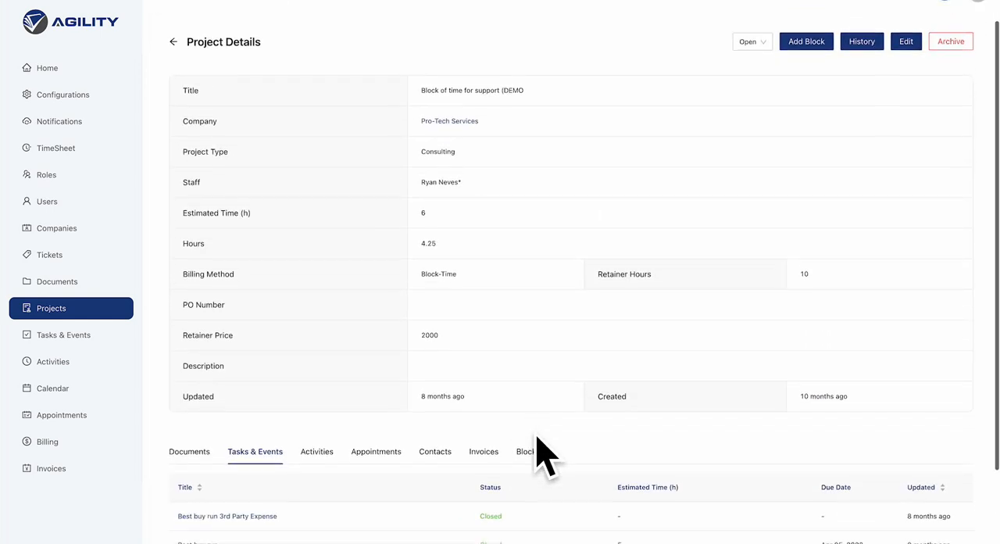
left_click(76, 352)
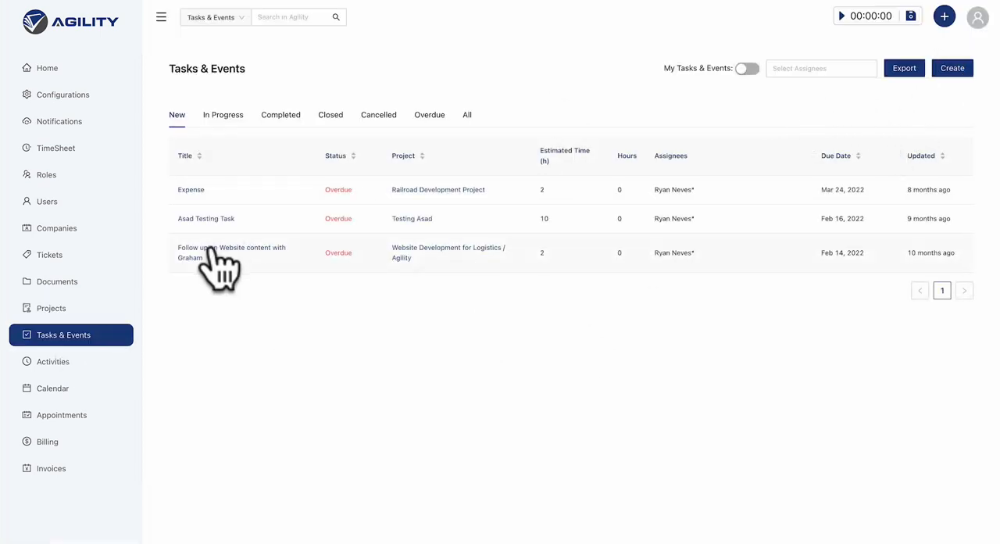
Open the project "Block of time for support (DEMO" and start a new task for it.
left_click(63, 311)
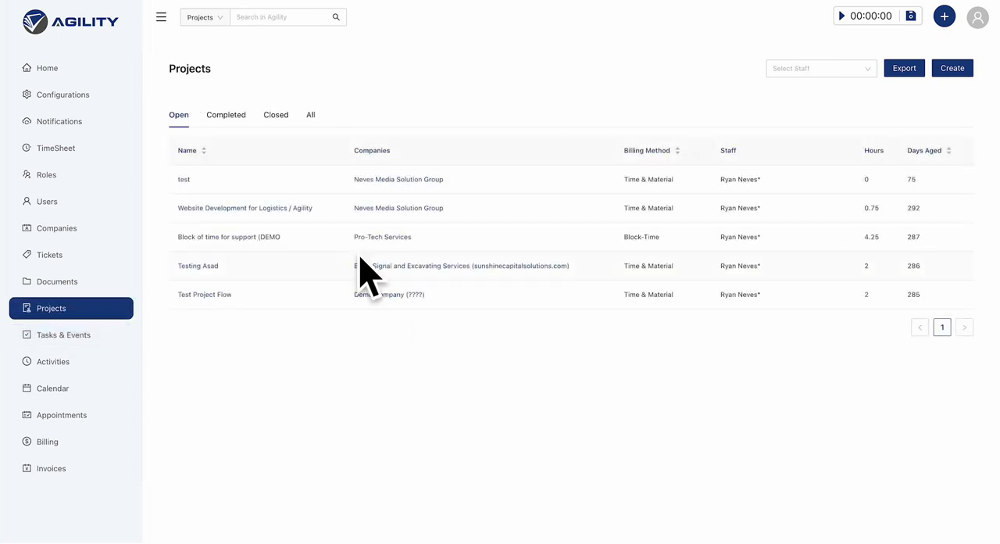
left_click(227, 237)
left_click(944, 18)
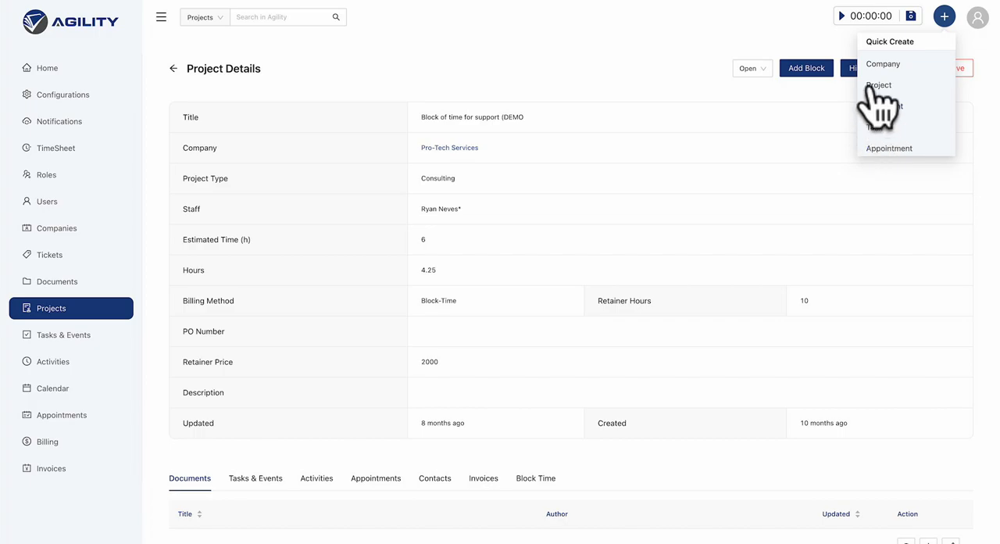
left_click(871, 127)
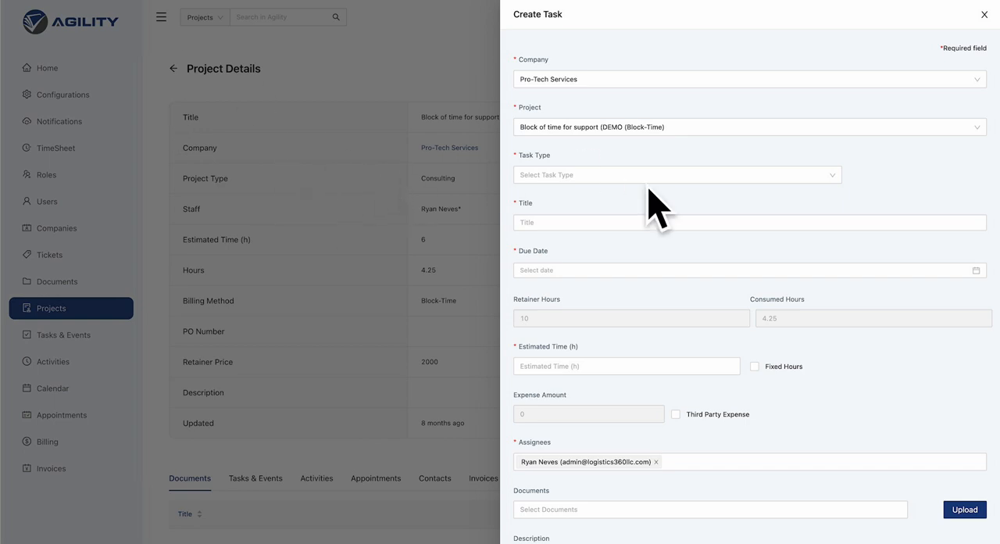
Try Sales, Reimbursement and Hourly Development as the task type.
left_click(833, 178)
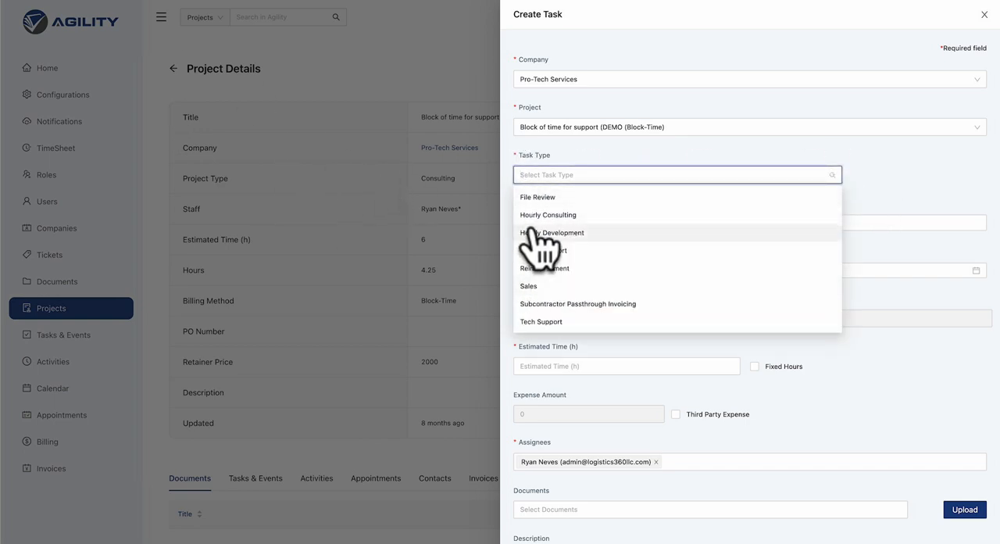
left_click(526, 286)
left_click(532, 219)
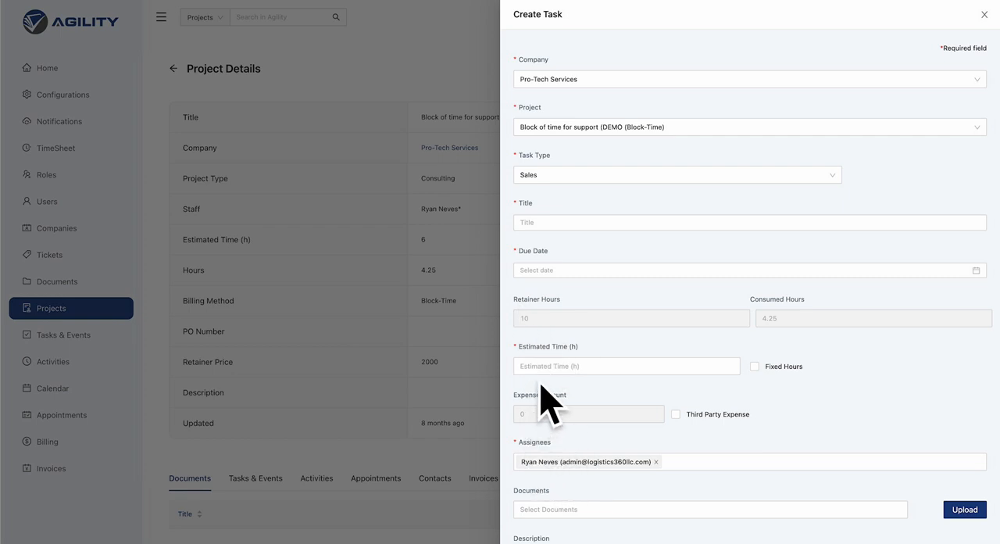
left_click(536, 172)
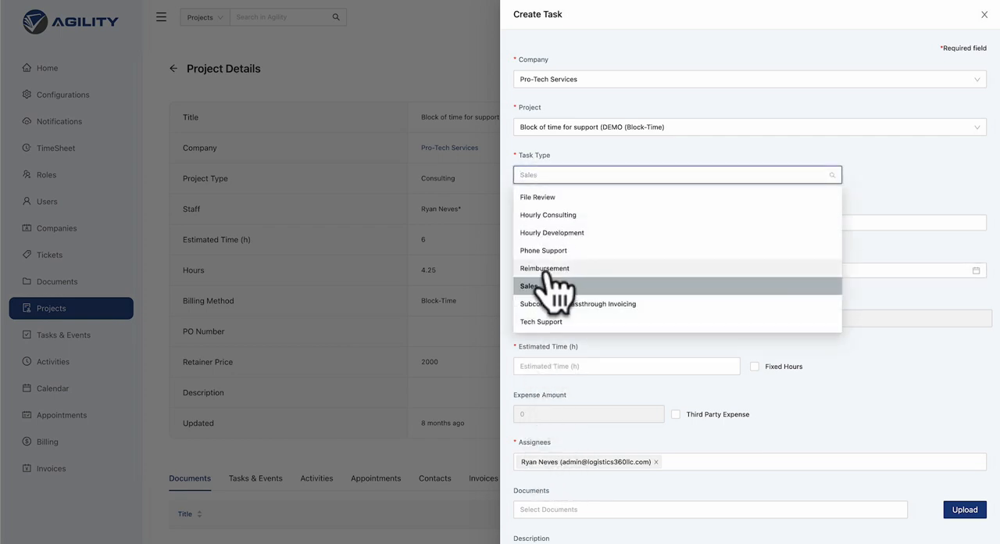
left_click(551, 269)
left_click(542, 173)
left_click(549, 230)
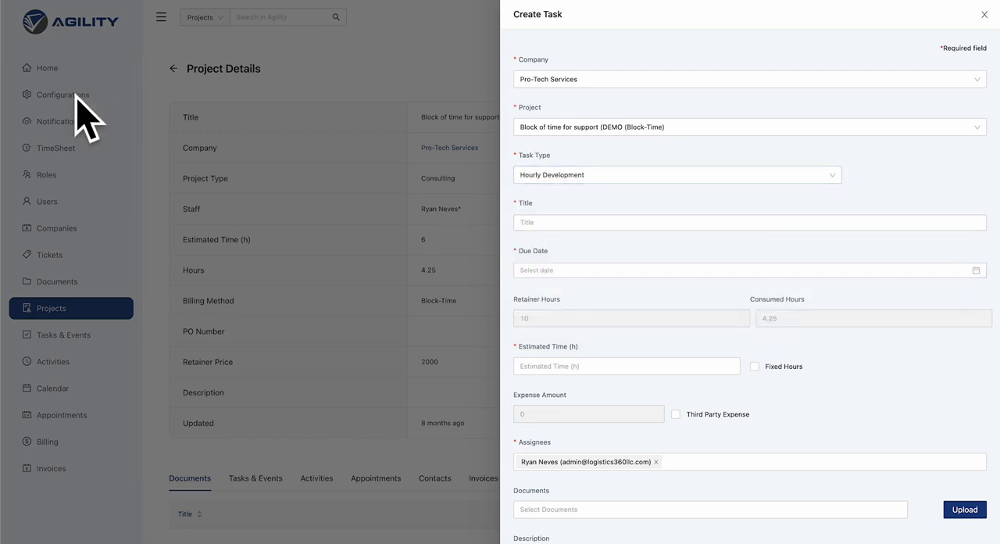
Set the task type to Hourly Consulting and title the task "Initial Meeting with the Client".
left_click(561, 174)
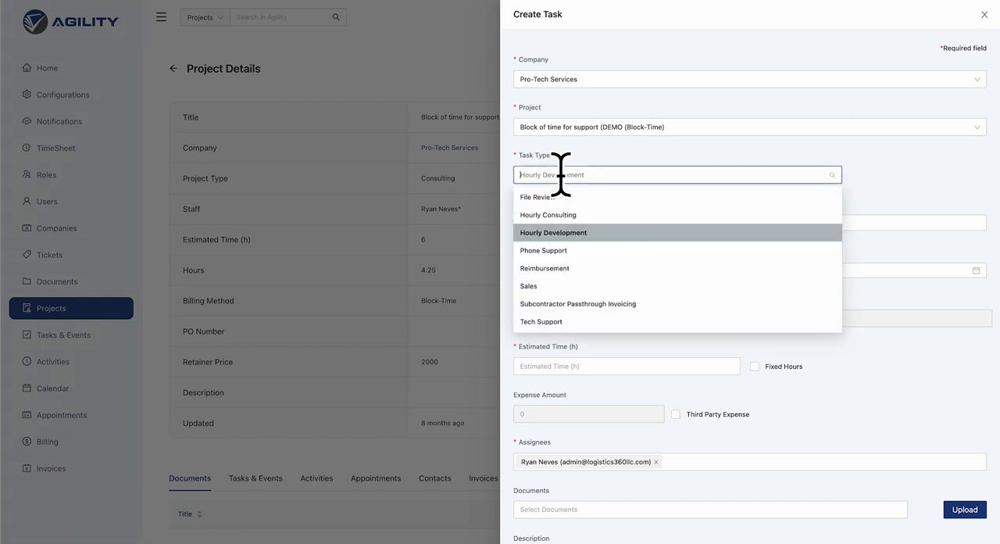
left_click(554, 213)
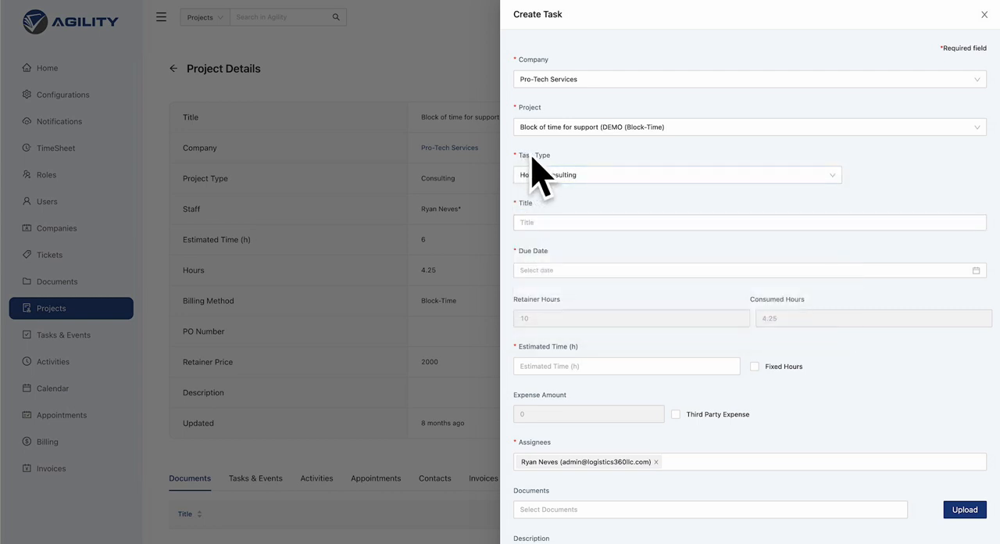
left_click(555, 225)
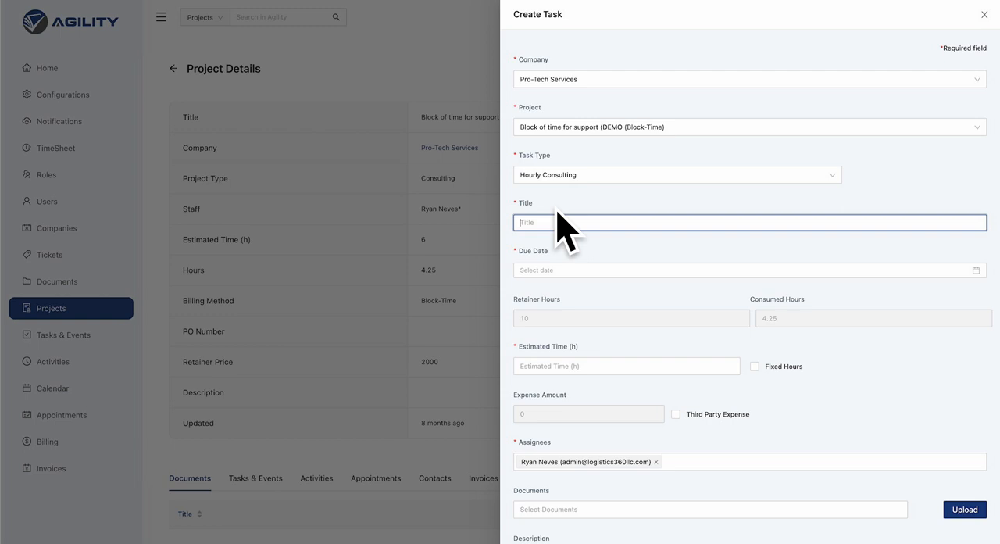
type("Inital Meeting with the Client")
right_click(524, 222)
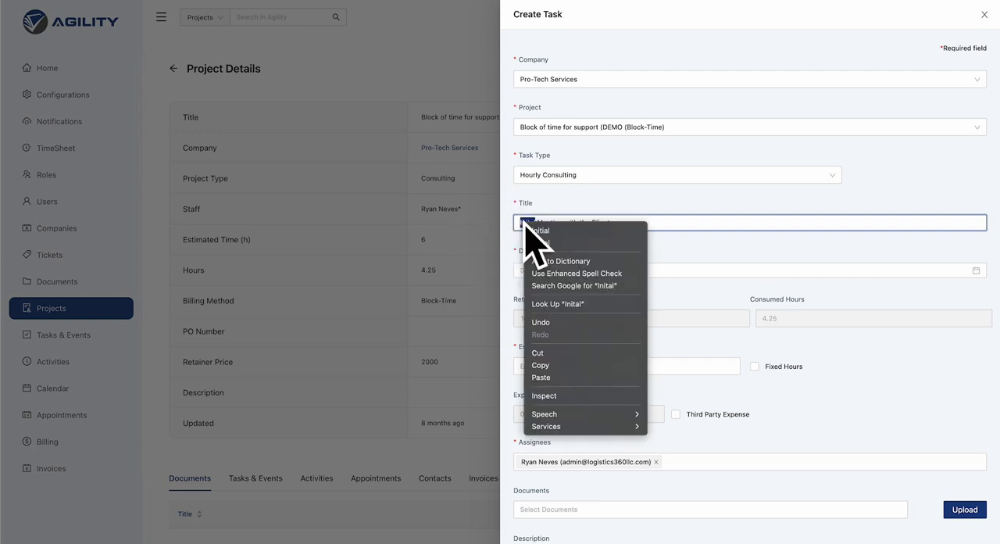
left_click(539, 231)
Set the task's due date to 2022-11-30 and its estimated time to 1.5 hours.
left_click(531, 266)
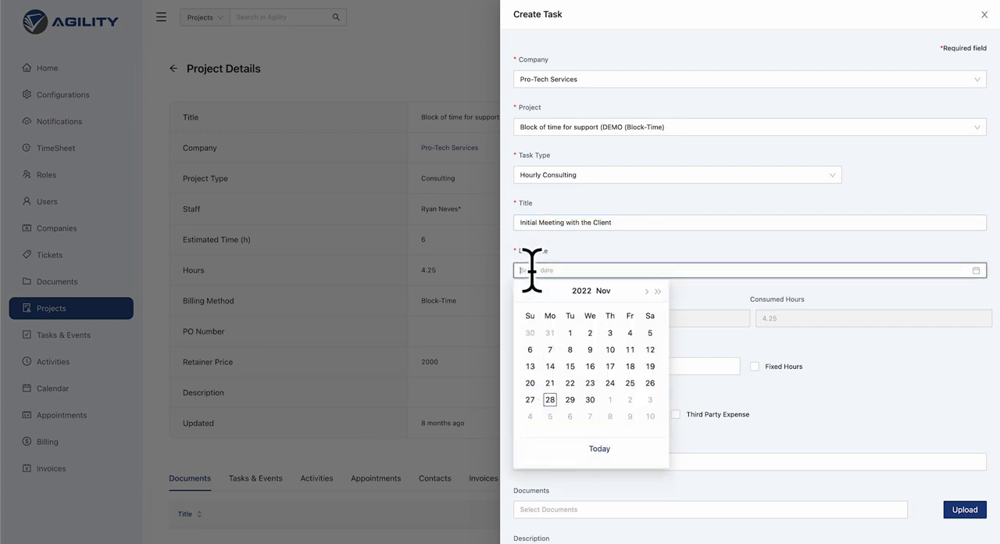
left_click(589, 400)
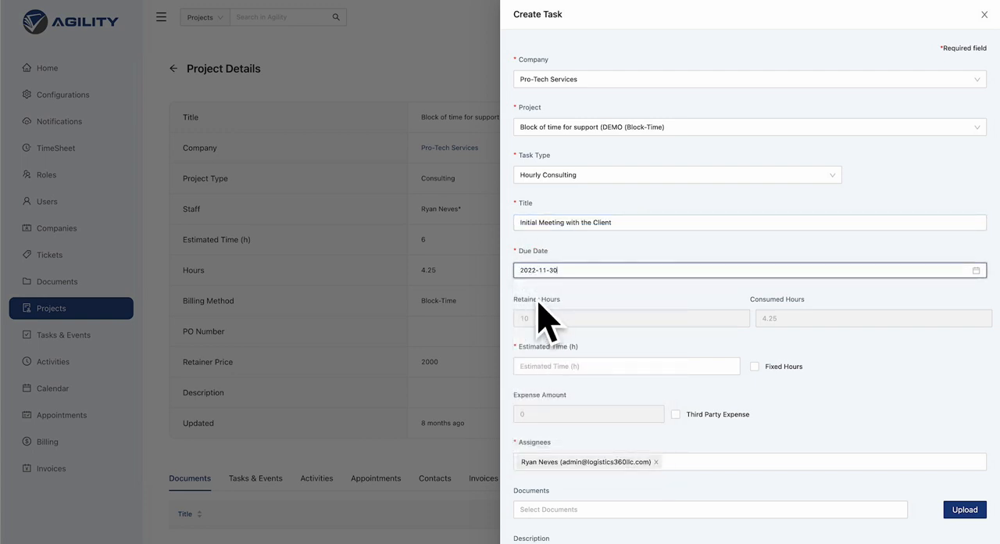
scroll(539, 304, "down", 1)
left_click(563, 293)
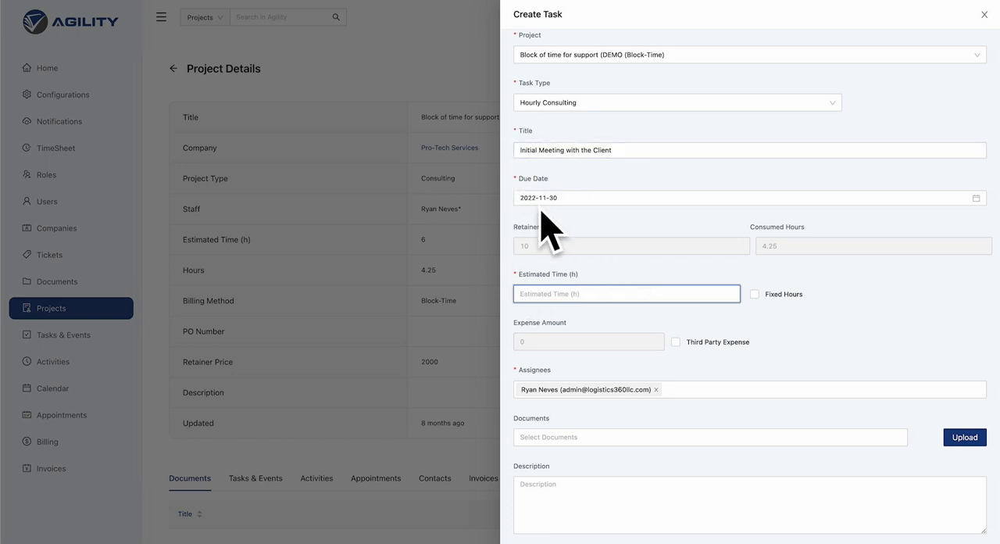
type("1.5")
scroll(575, 291, "down", 1)
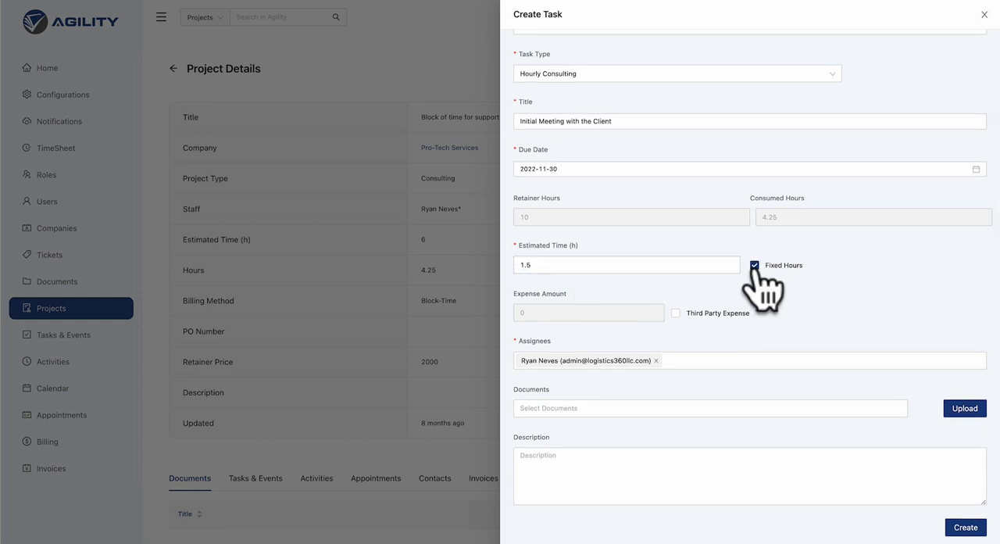
Turn off the Fixed Hours option for the task's estimated time.
double_click(549, 265)
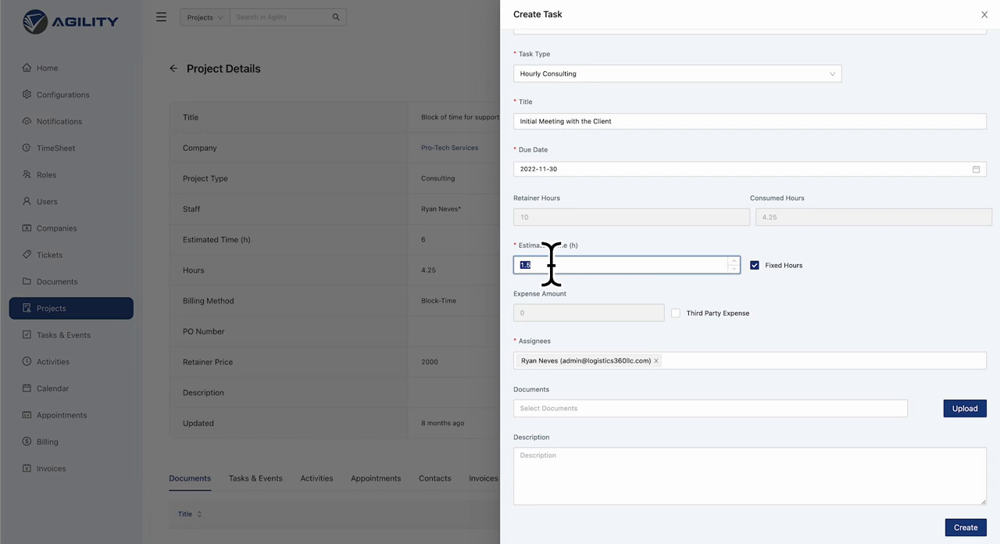
left_click_drag(551, 265, 496, 264)
left_click(528, 268)
left_click_drag(540, 267, 508, 267)
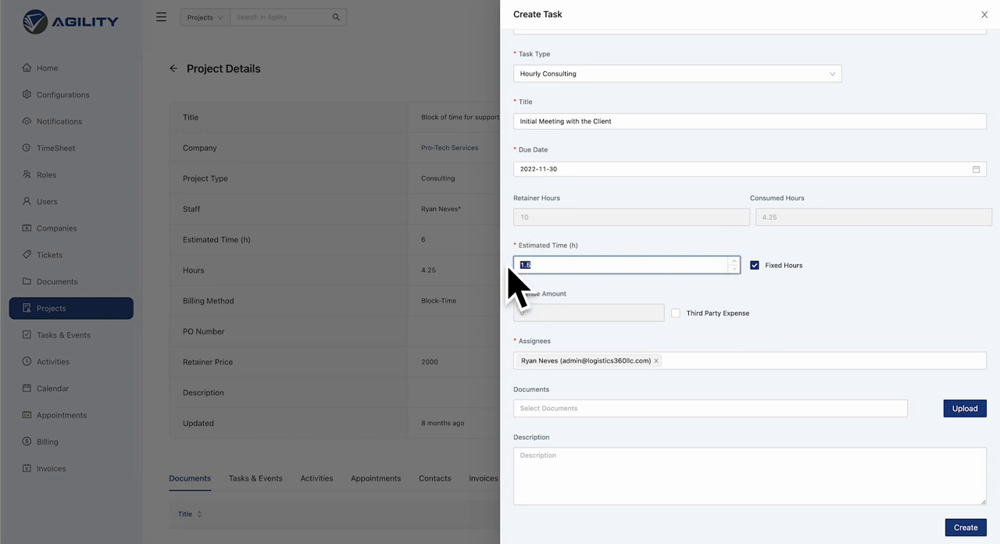
left_click(754, 266)
left_click_drag(532, 264, 518, 285)
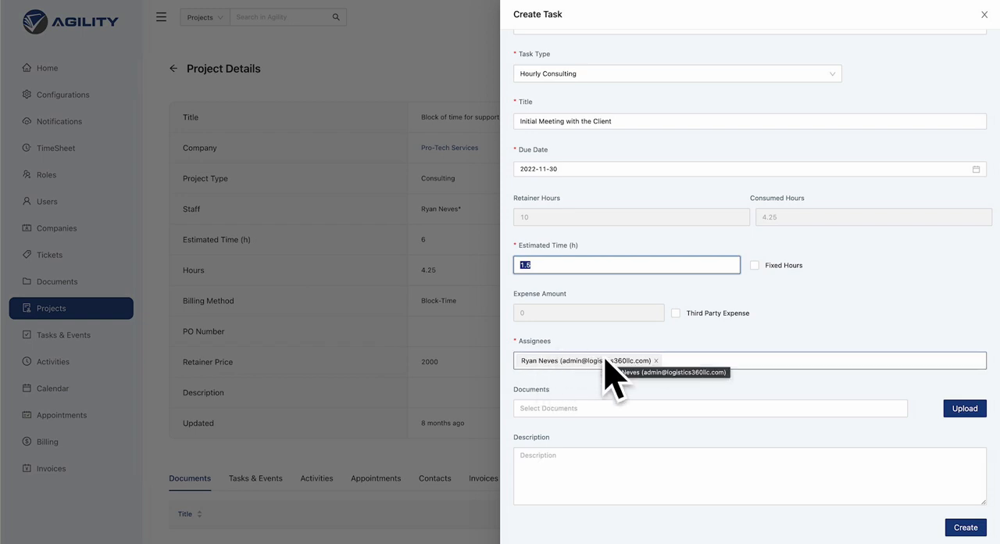
Check the available assignees and attach only the "billable materials." document to the task.
left_click(676, 360)
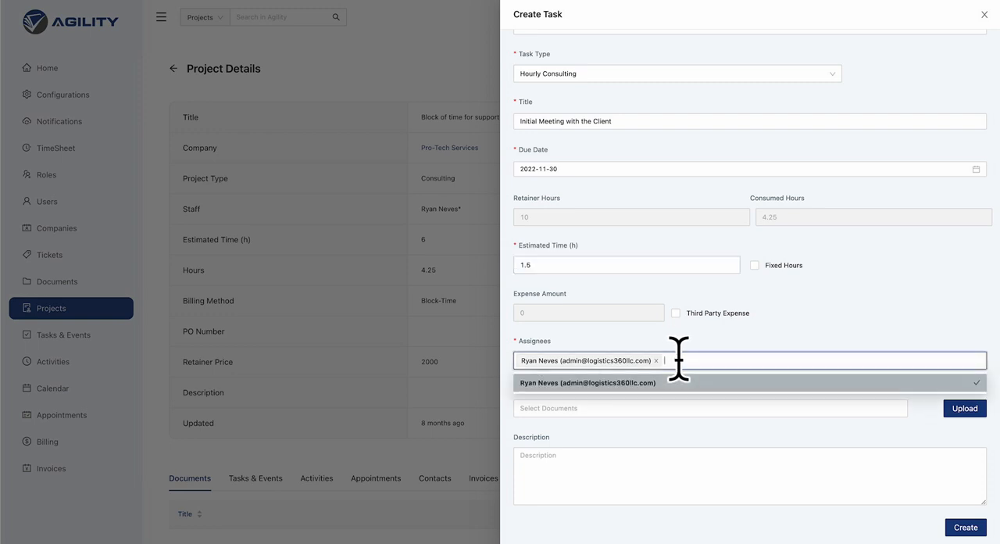
left_click(692, 341)
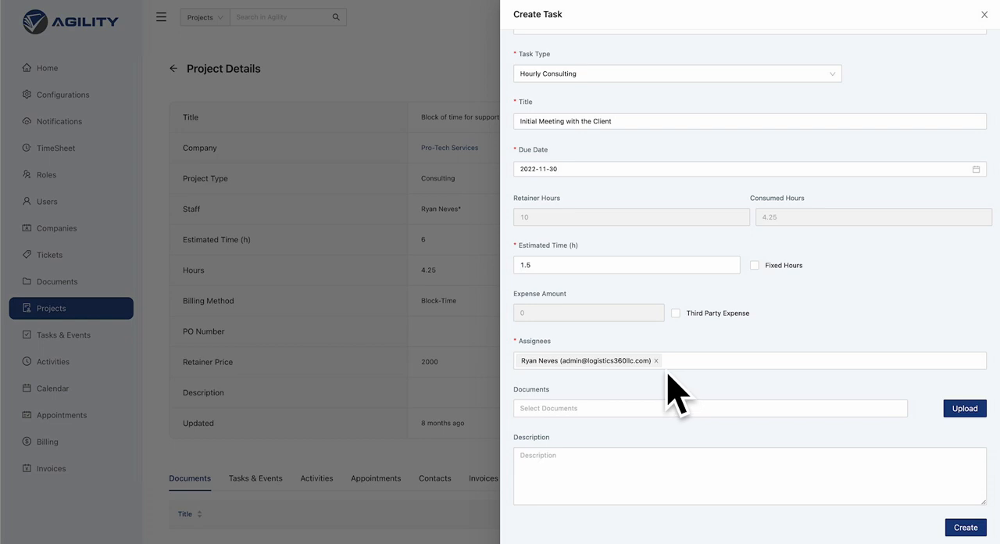
left_click(543, 408)
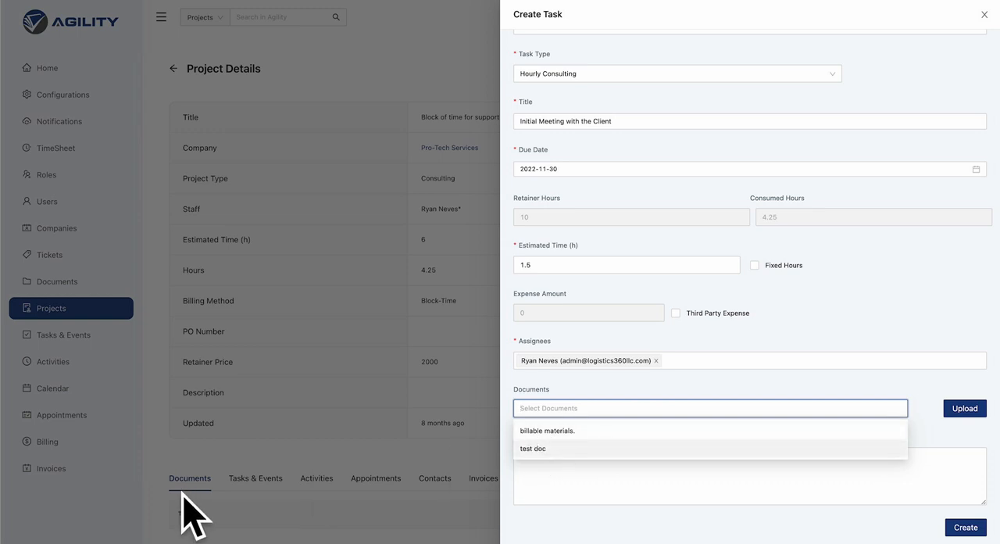
left_click(534, 430)
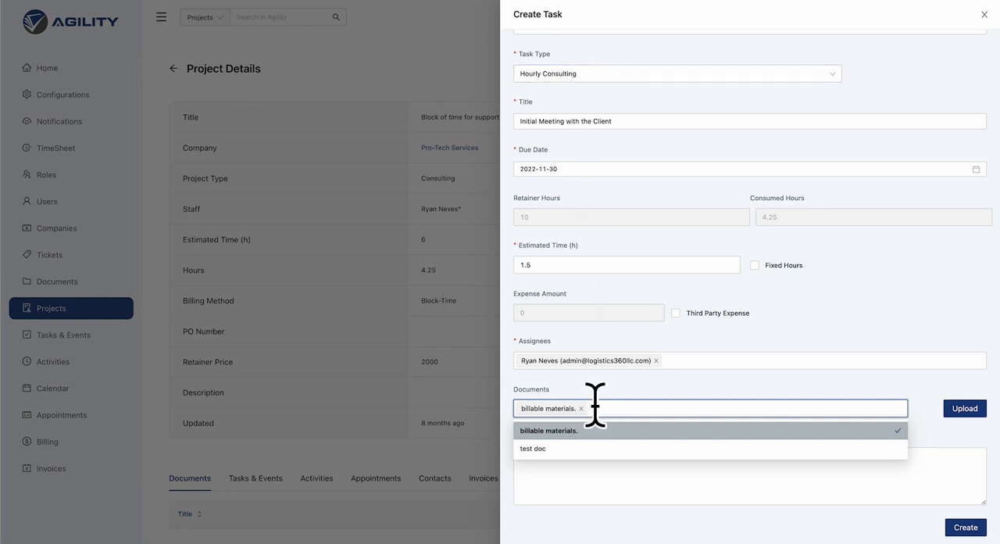
left_click(539, 447)
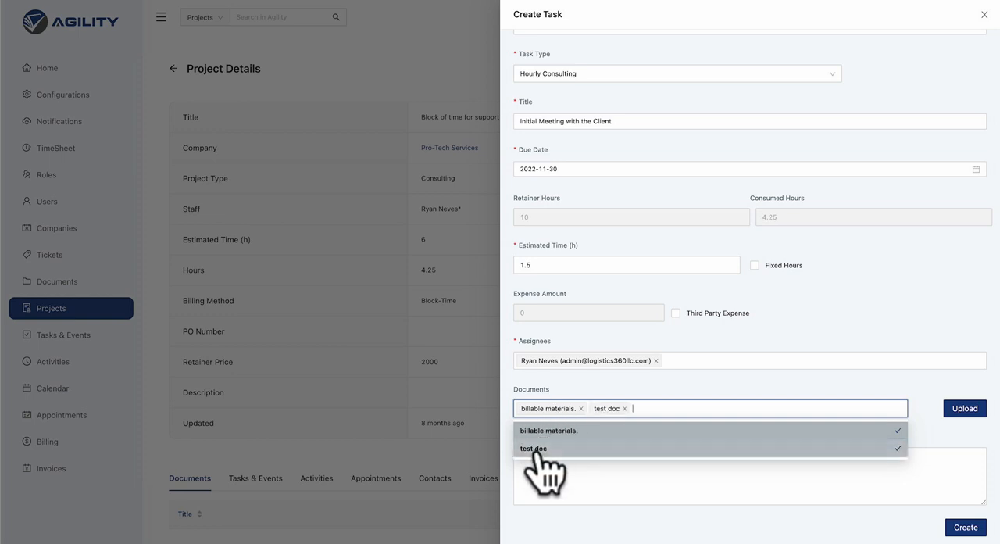
left_click(588, 450)
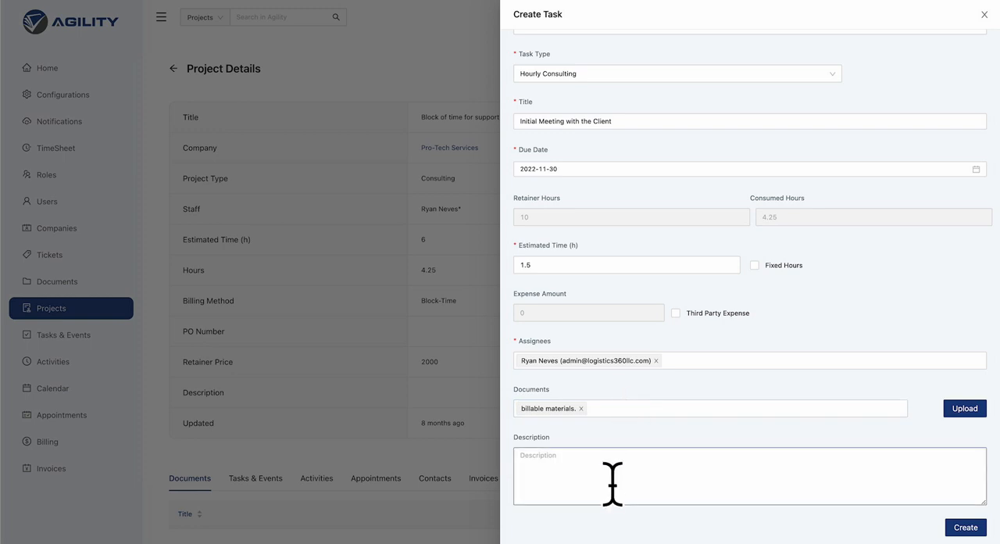
Describe the task as "Meeting with the client for the first time and trying to set the scope of work." and create it.
left_click(609, 479)
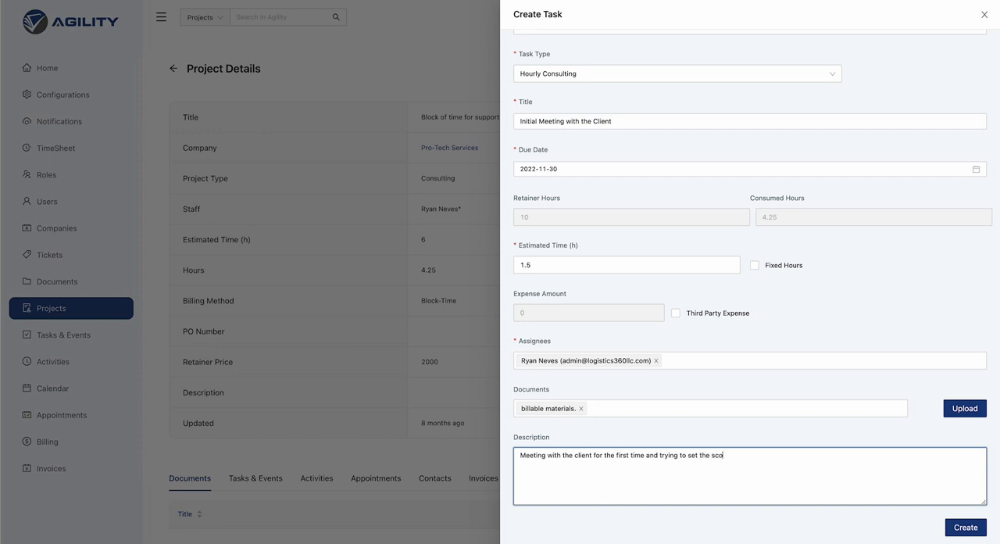
type(".")
scroll(678, 208, "up", 1)
scroll(678, 208, "up", 2)
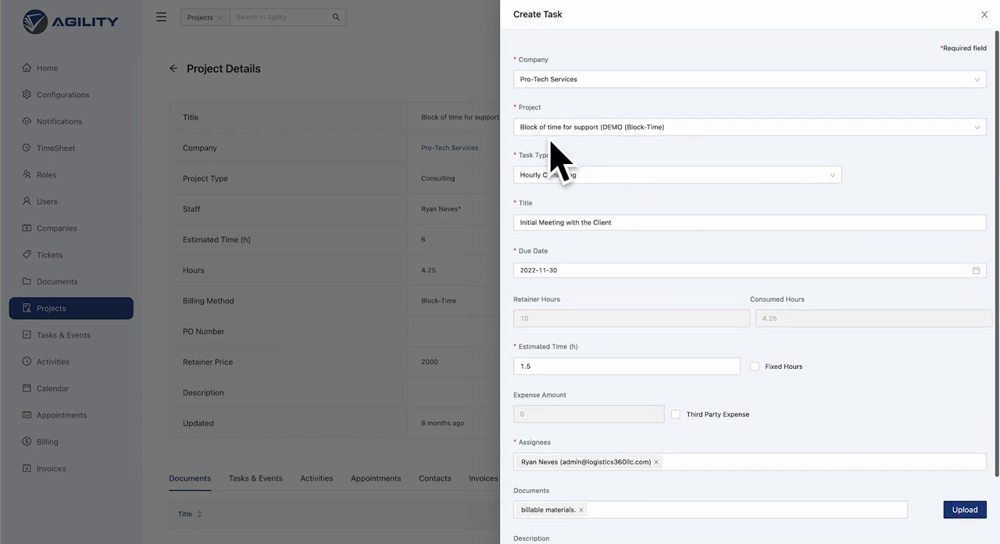
scroll(939, 506, "down", 3)
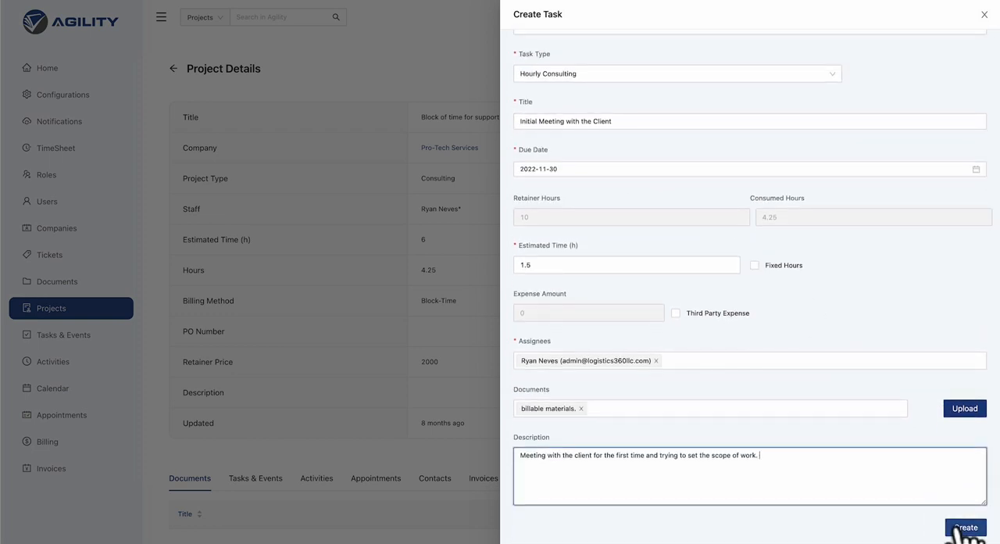
left_click(965, 528)
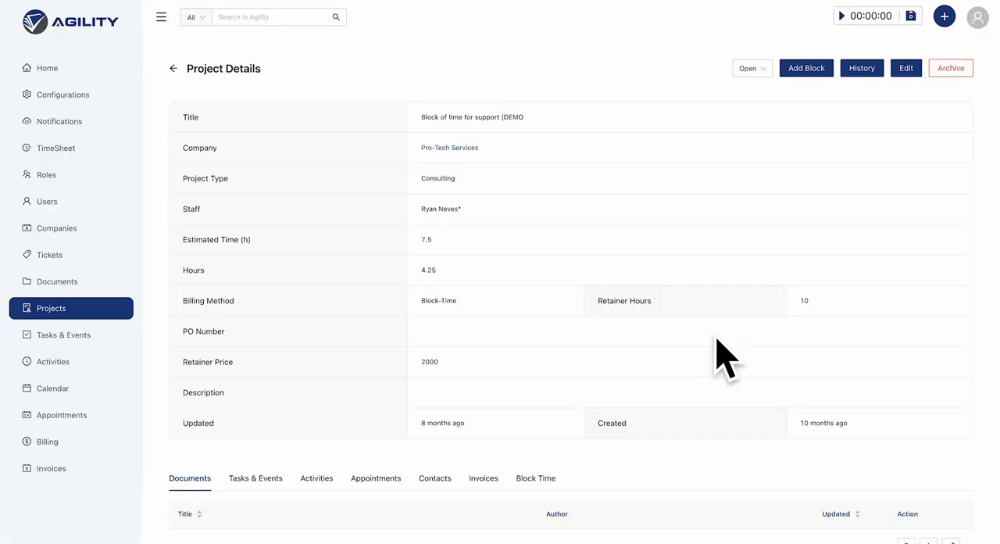
Open the "Initial Meeting with the Client" task from the project's Tasks & Events and view its assignees.
scroll(458, 412, "down", 3)
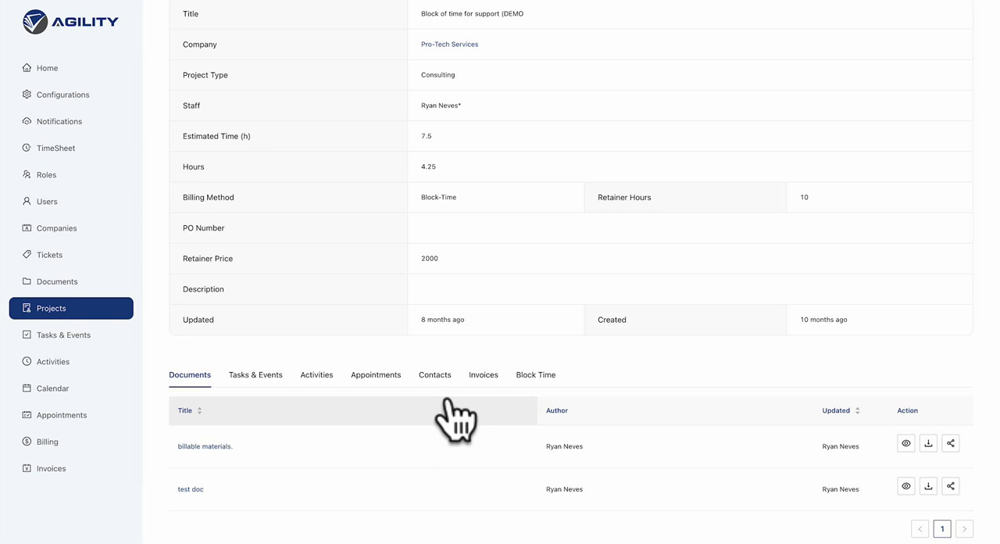
left_click(255, 376)
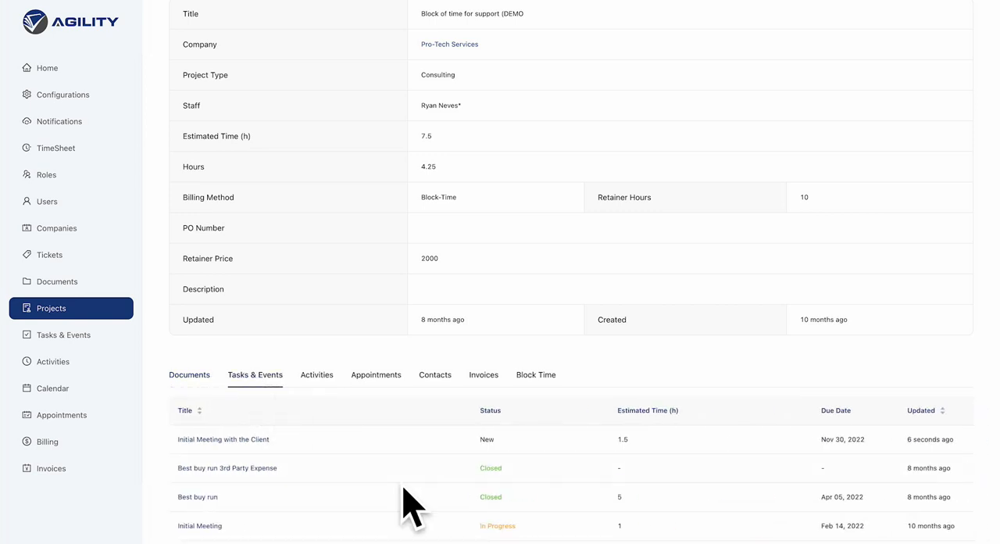
scroll(405, 490, "down", 1)
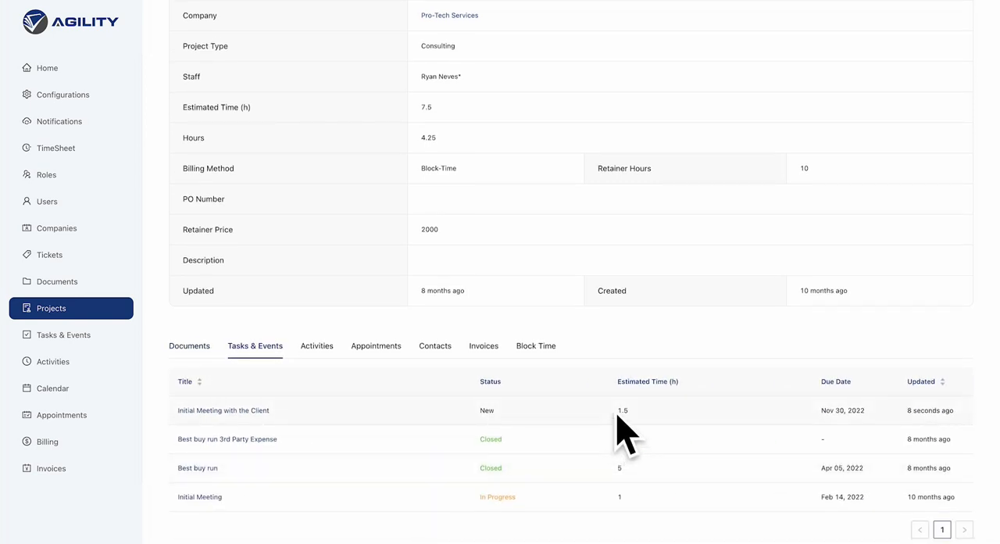
left_click(244, 412)
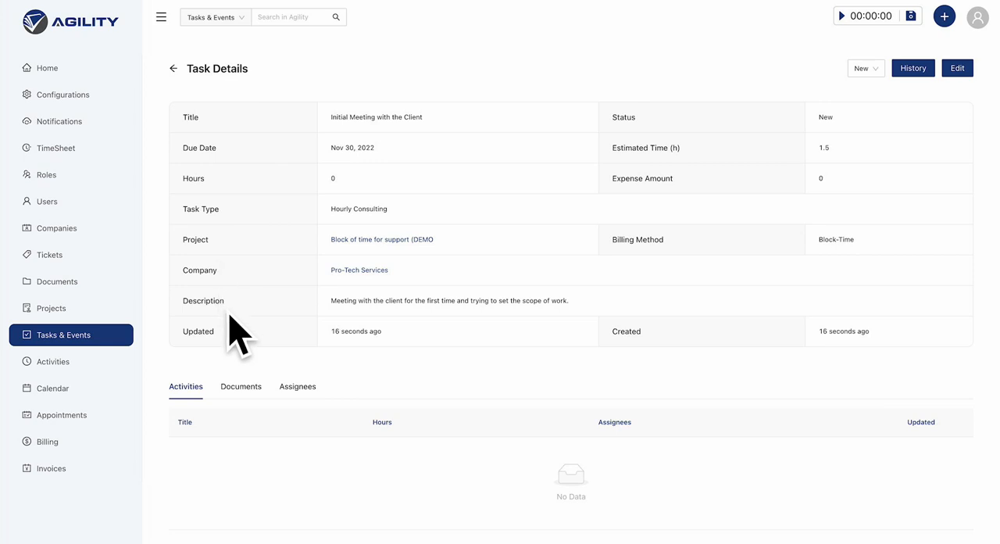
left_click(289, 387)
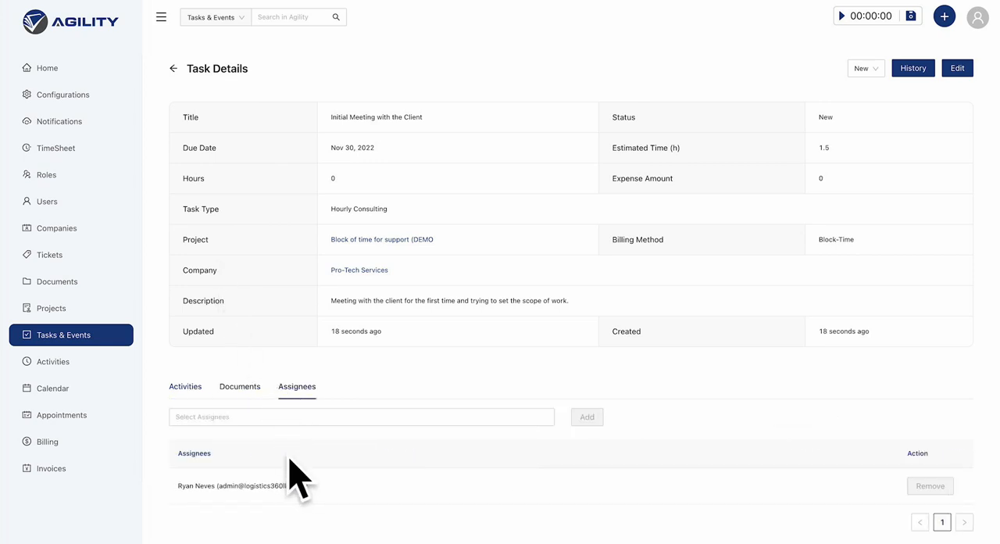
Examine the entry in the task's assignee list.
scroll(289, 461, "down", 1)
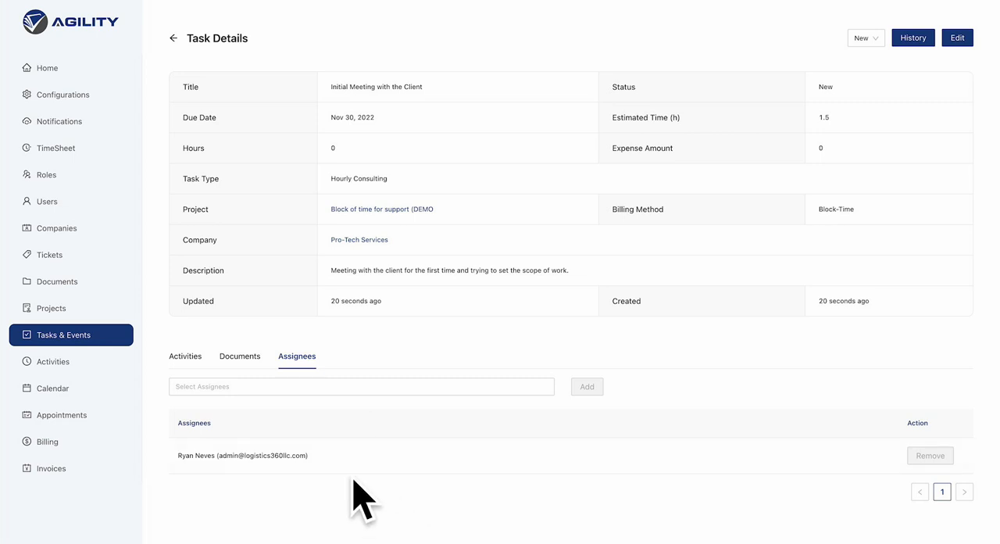
left_click_drag(178, 454, 303, 462)
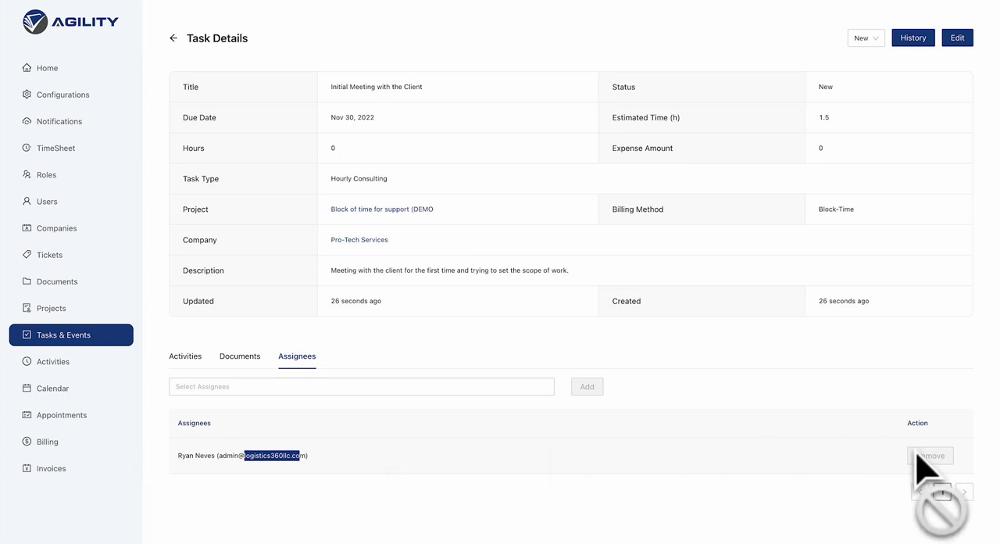
left_click(294, 458)
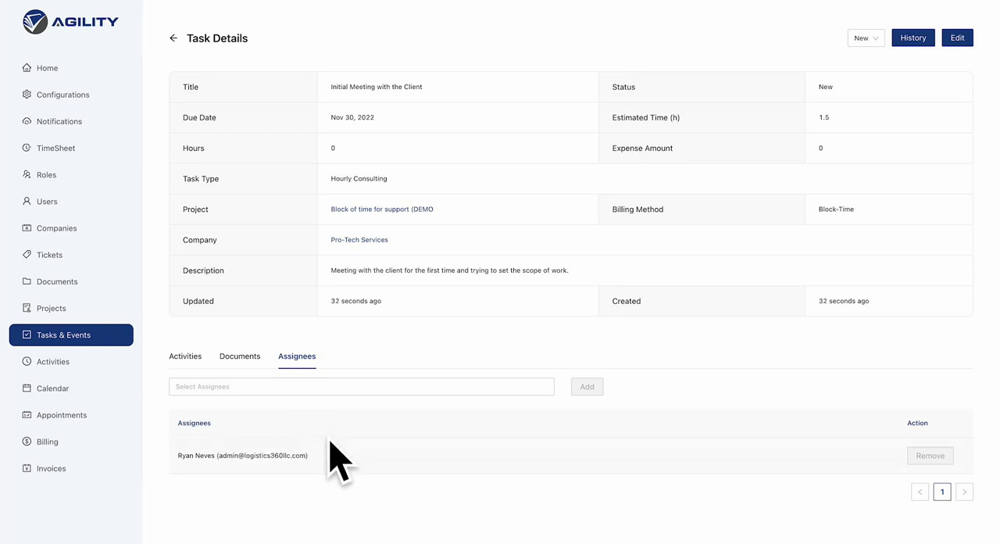
View the task's documents and check the sharing options for the "billable materials." document.
left_click(239, 354)
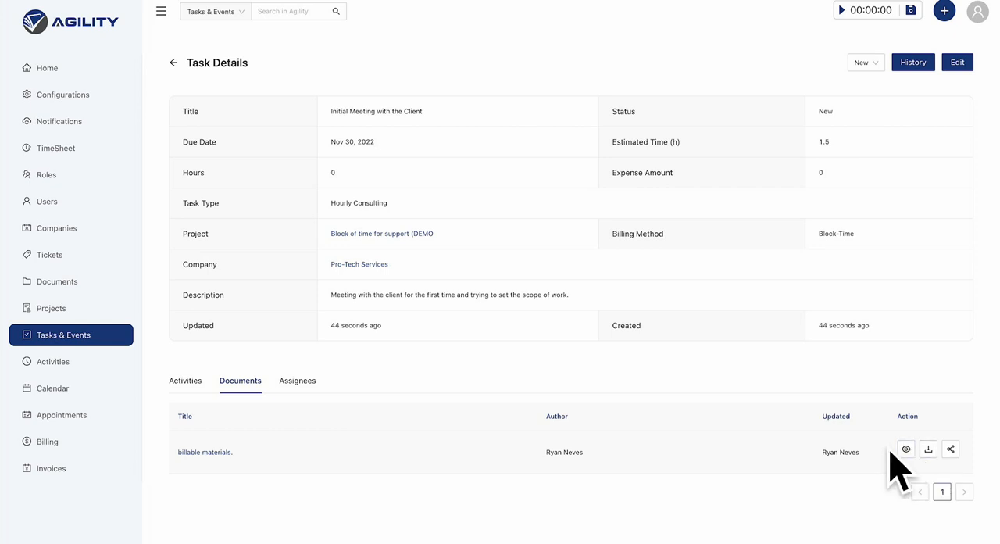
left_click(951, 449)
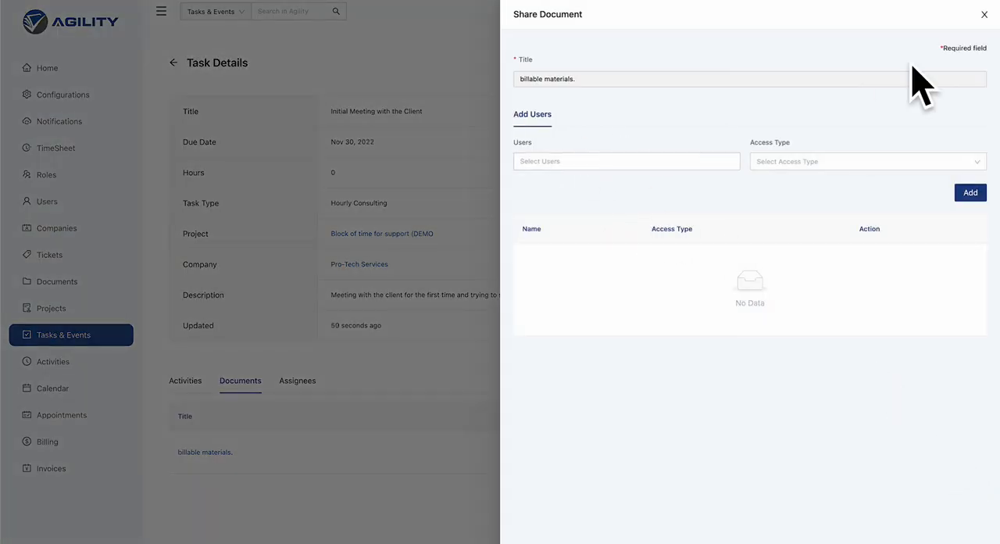
left_click(983, 14)
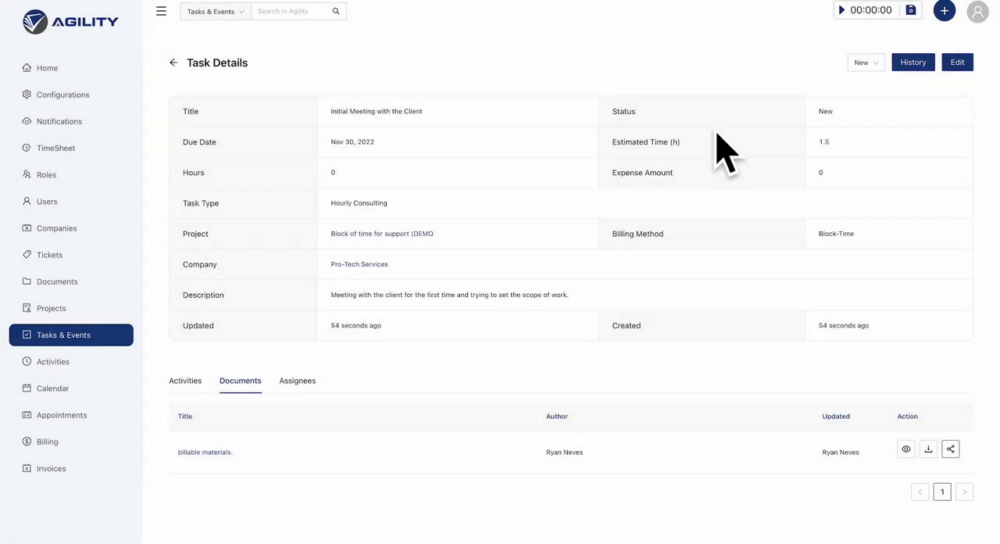
Check the statuses available for the task and the quick-create options without changing anything.
left_click(866, 63)
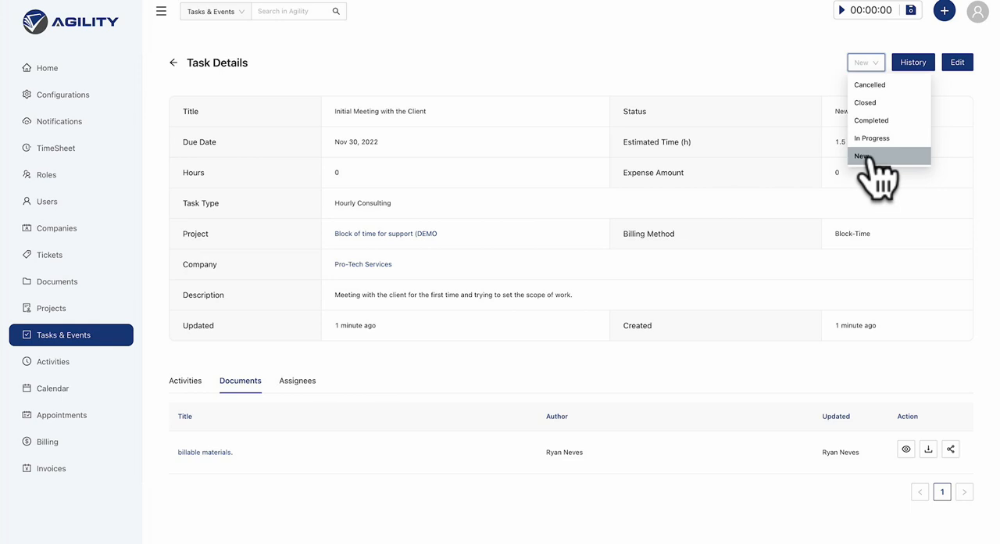
left_click(663, 226)
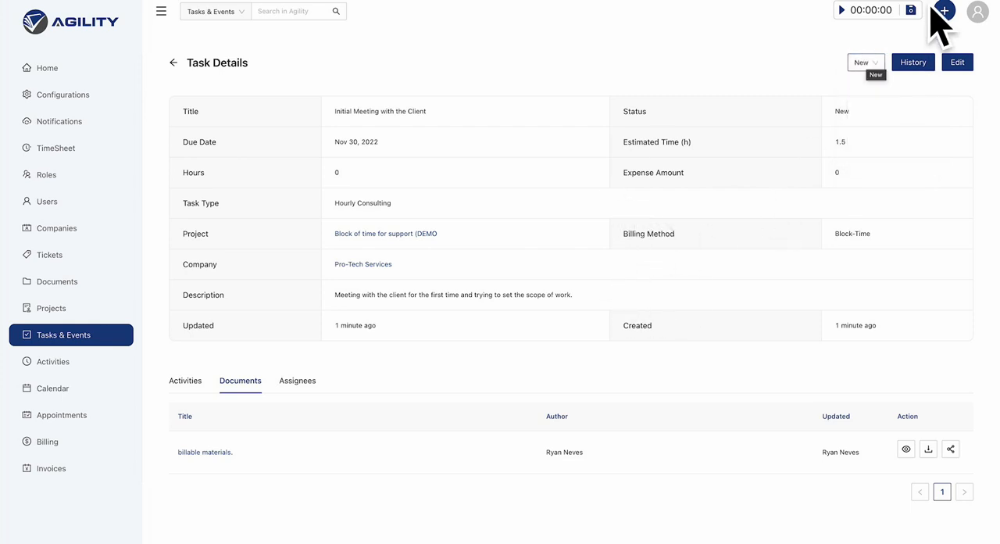
left_click(945, 13)
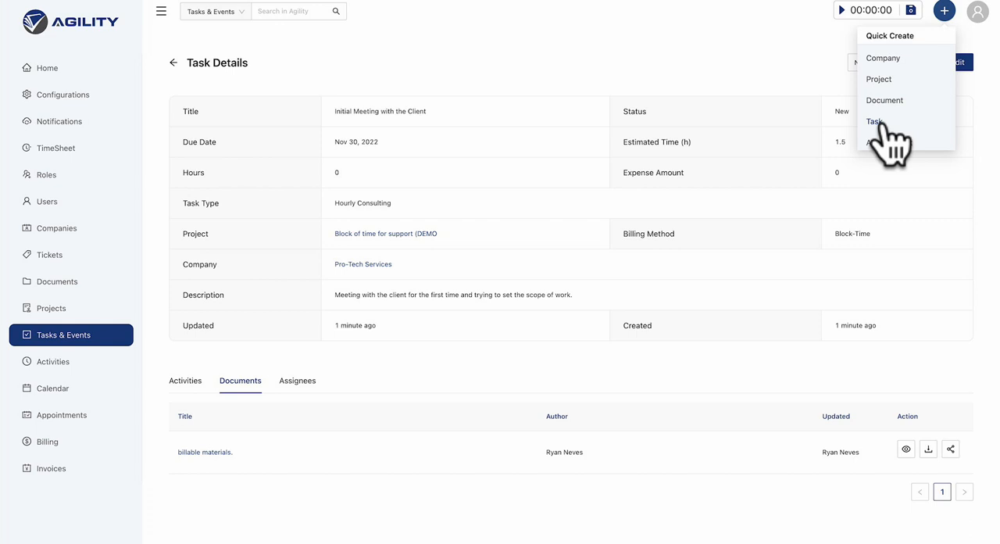
left_click(840, 15)
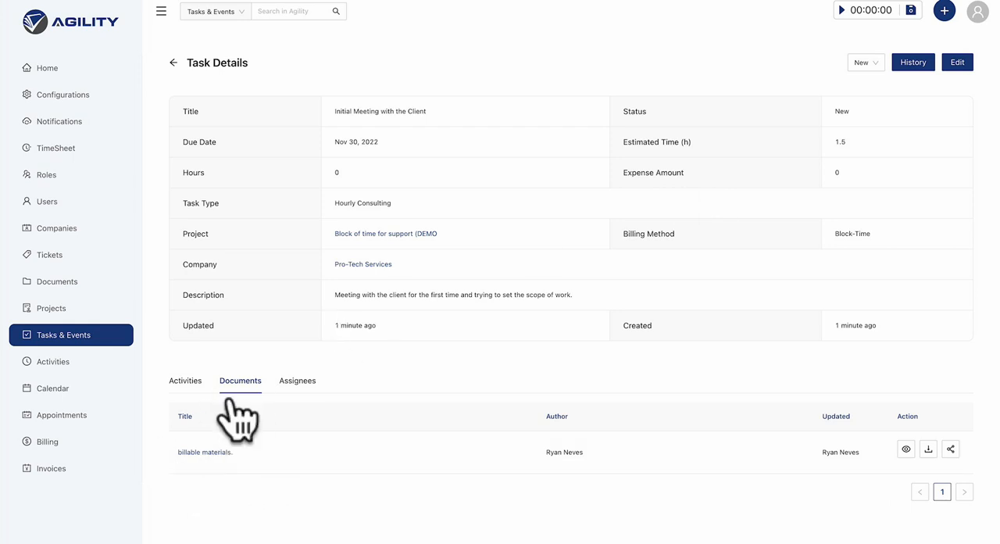
double_click(190, 171)
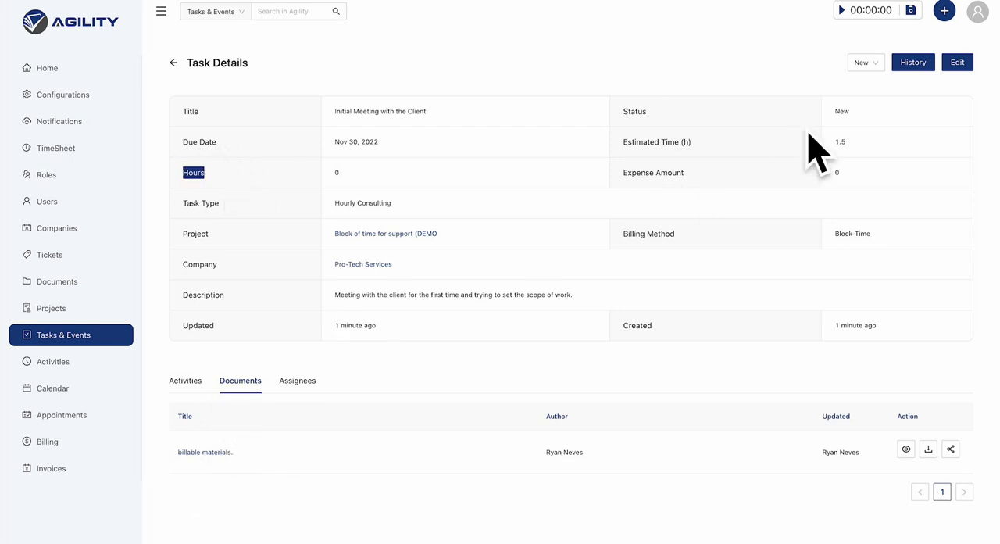
Start a new activity for the task from the timer and title it "Initial meeting".
left_click(838, 10)
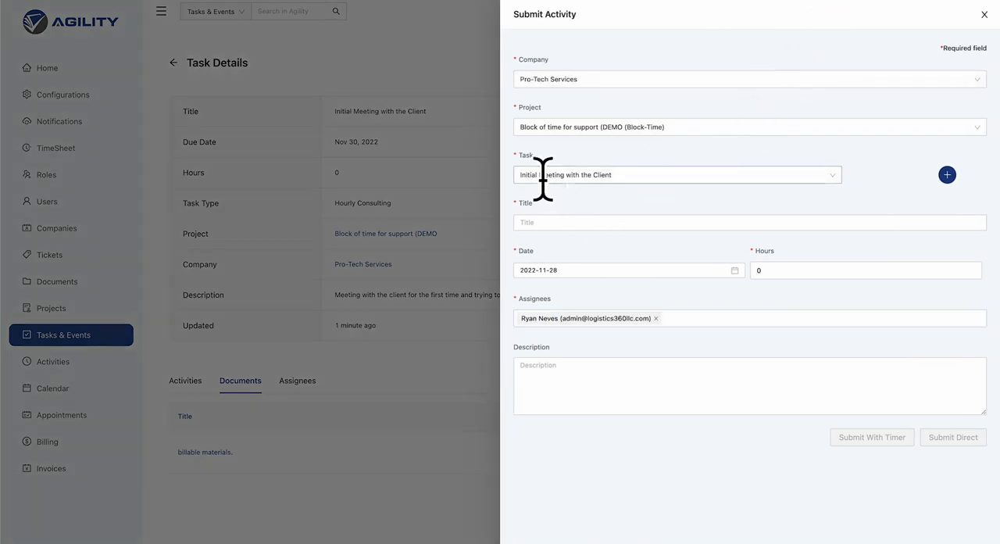
left_click(521, 201)
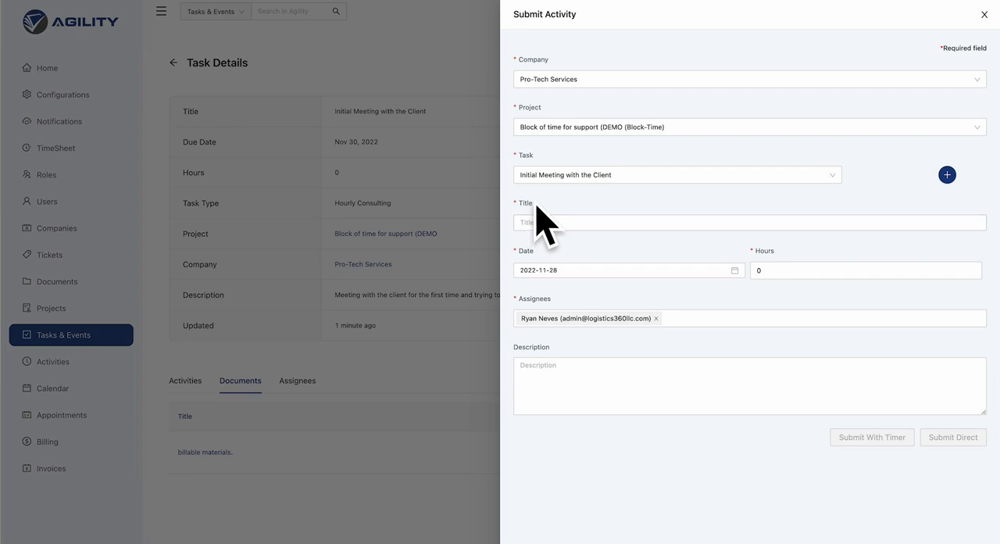
left_click_drag(536, 203, 519, 203)
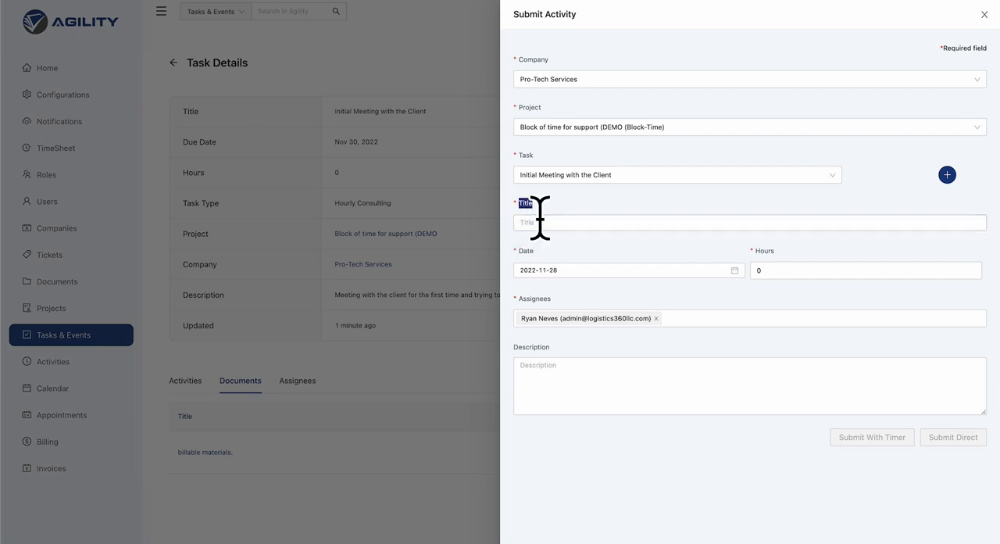
left_click(539, 222)
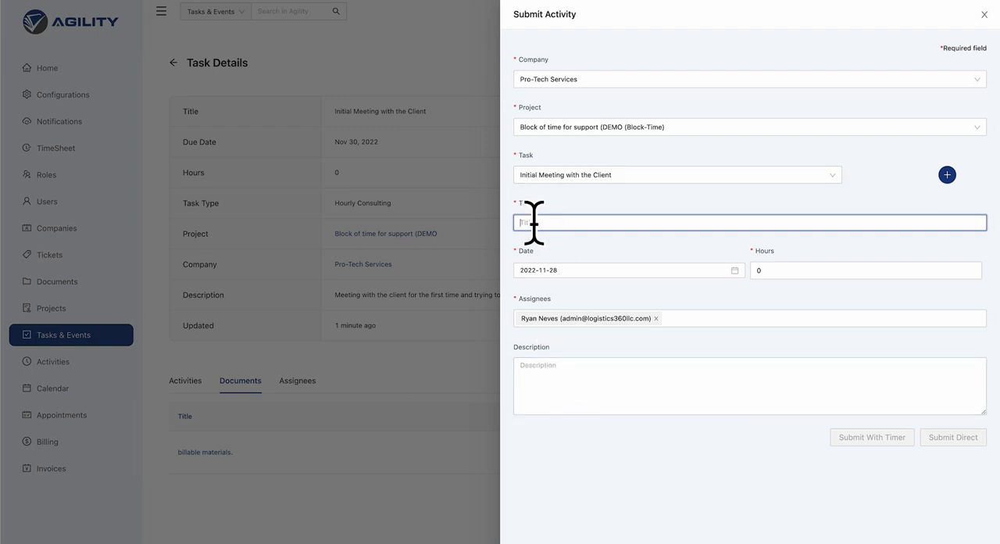
type("In")
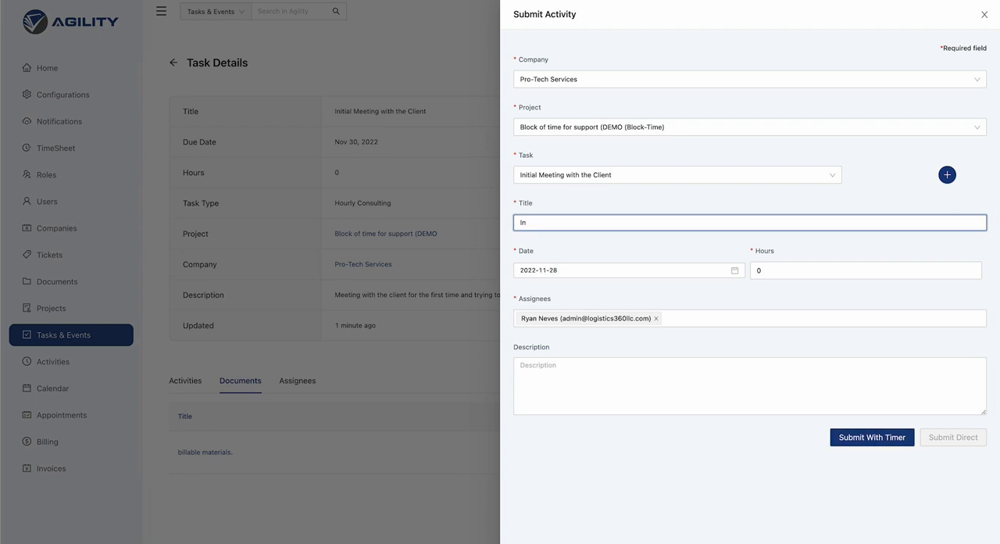
type("tialitial meeting")
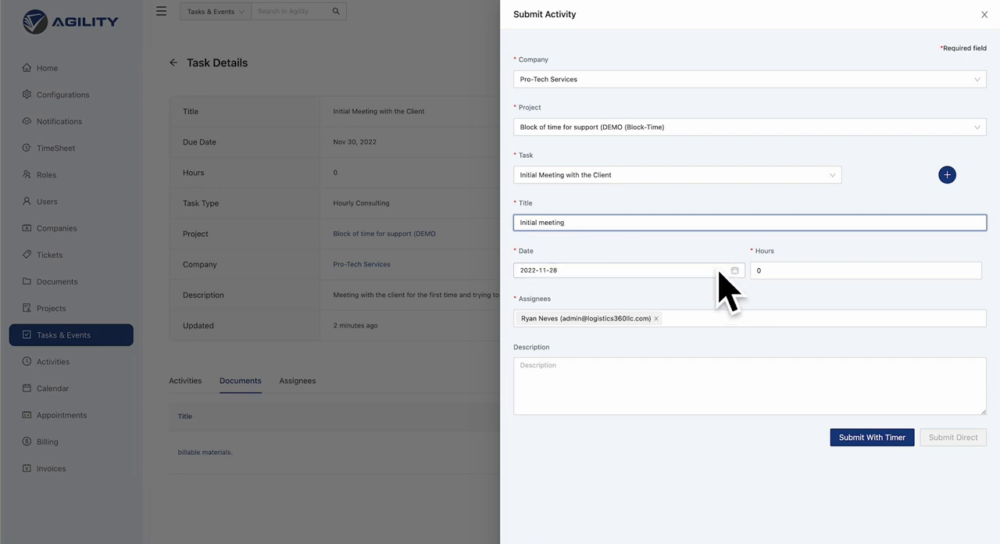
Try 12 hours for the activity to check direct submission, and return the hours to 0.
left_click(762, 267)
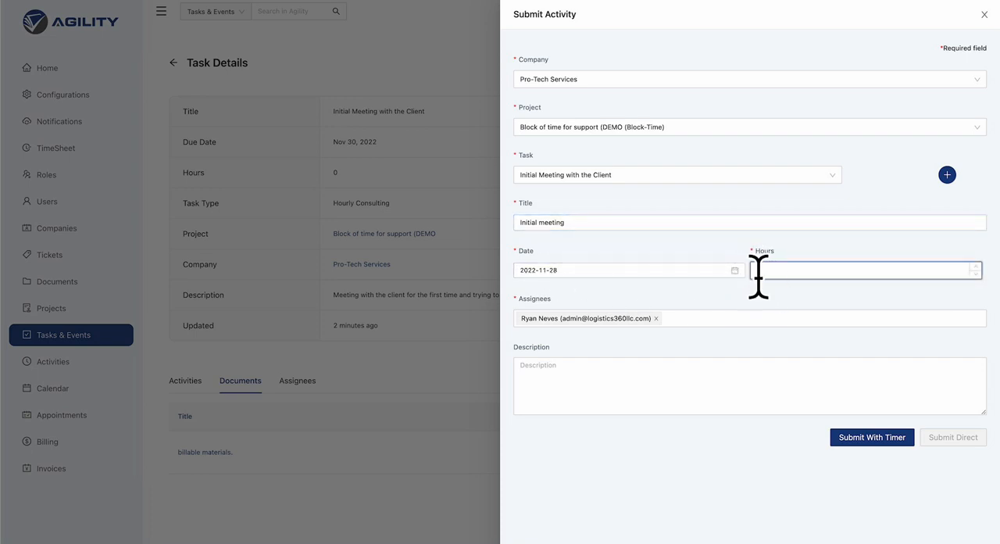
type("0")
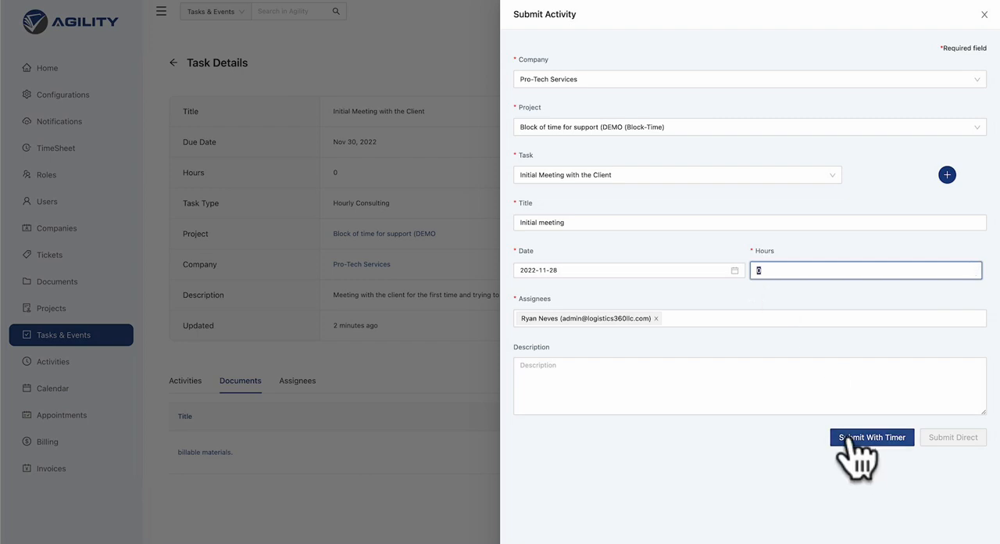
type("12")
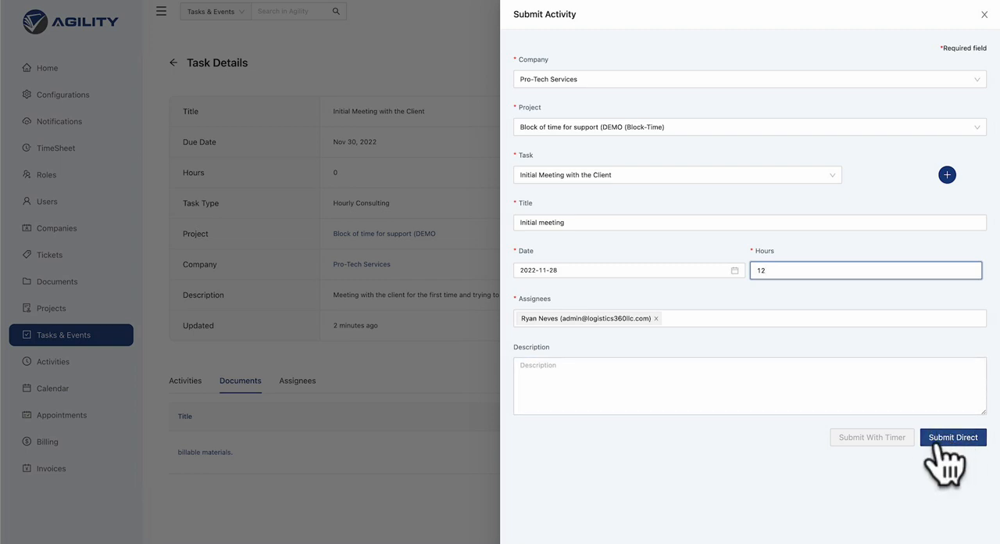
key("BackSpace")
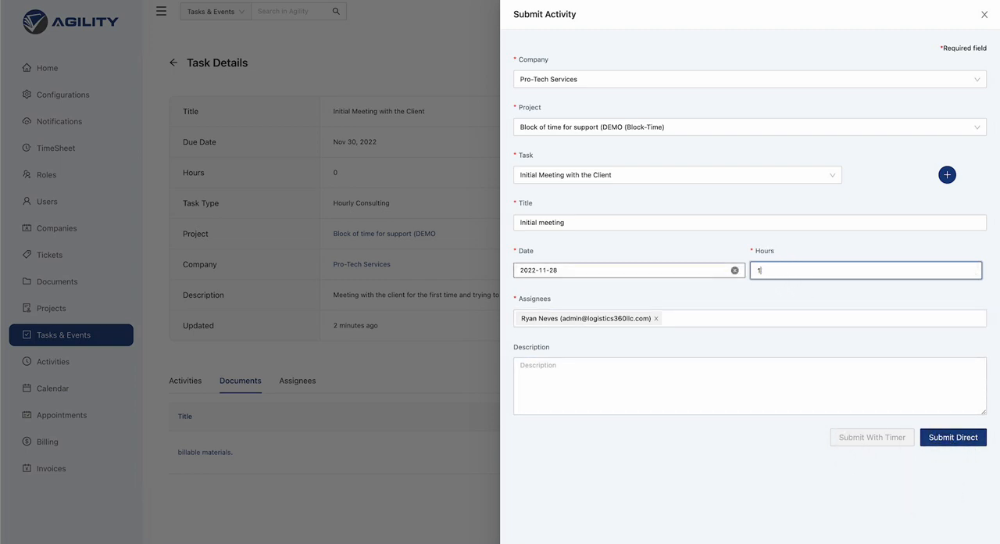
key("BackSpace")
type("0")
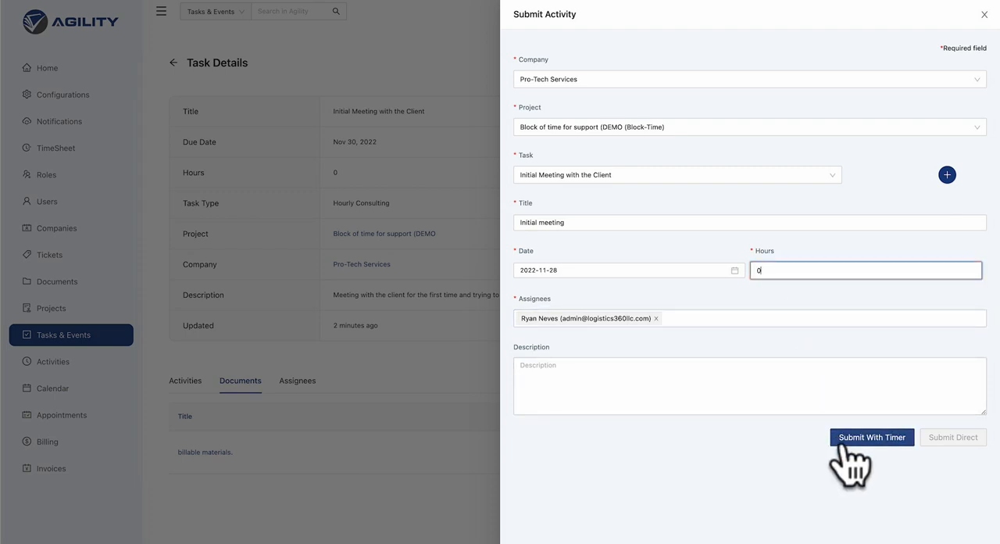
Submit the activity with the timer running and go to the Tasks & Events list.
left_click(844, 438)
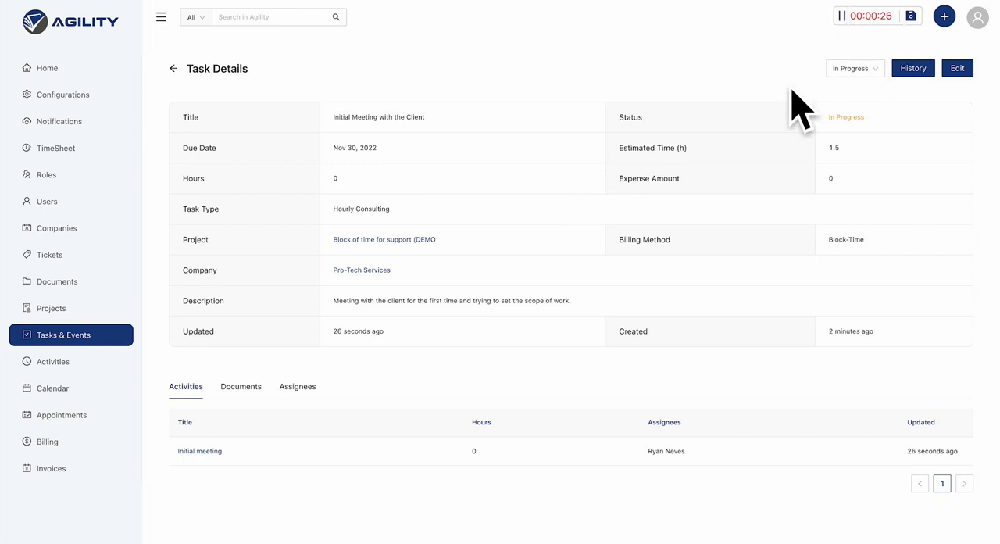
left_click(61, 310)
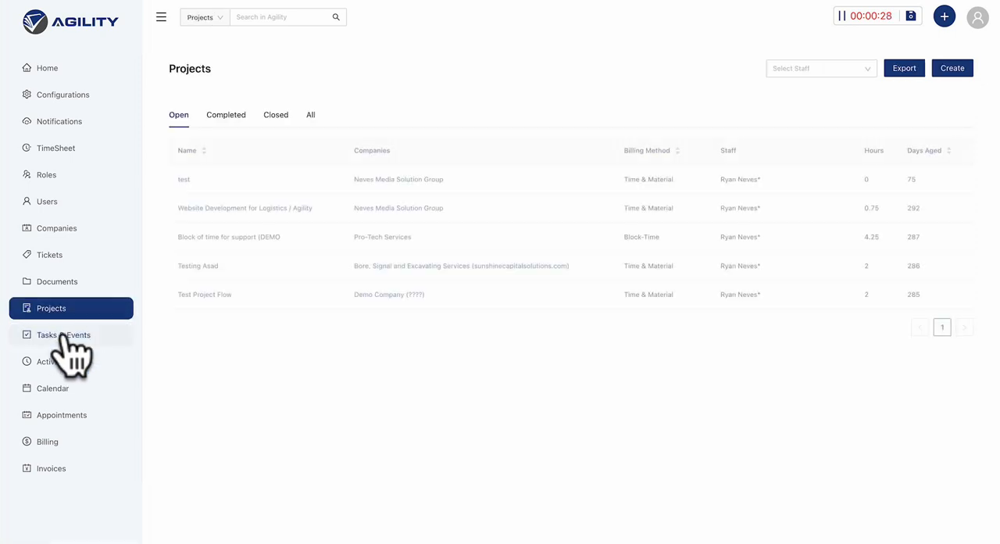
left_click(75, 336)
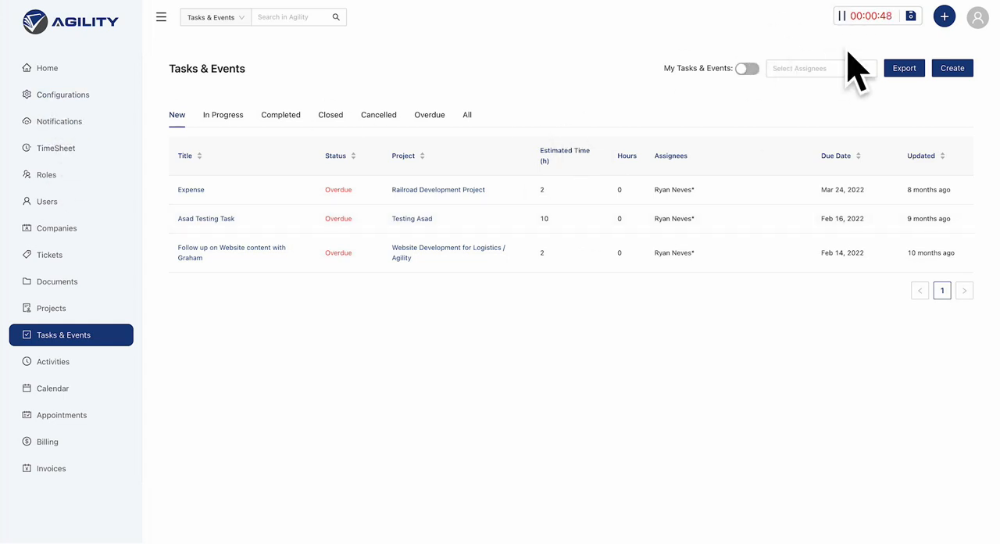
Pause the running timer and save its time without updating the task status to completed.
left_click_drag(866, 17, 891, 17)
left_click(841, 16)
left_click(911, 17)
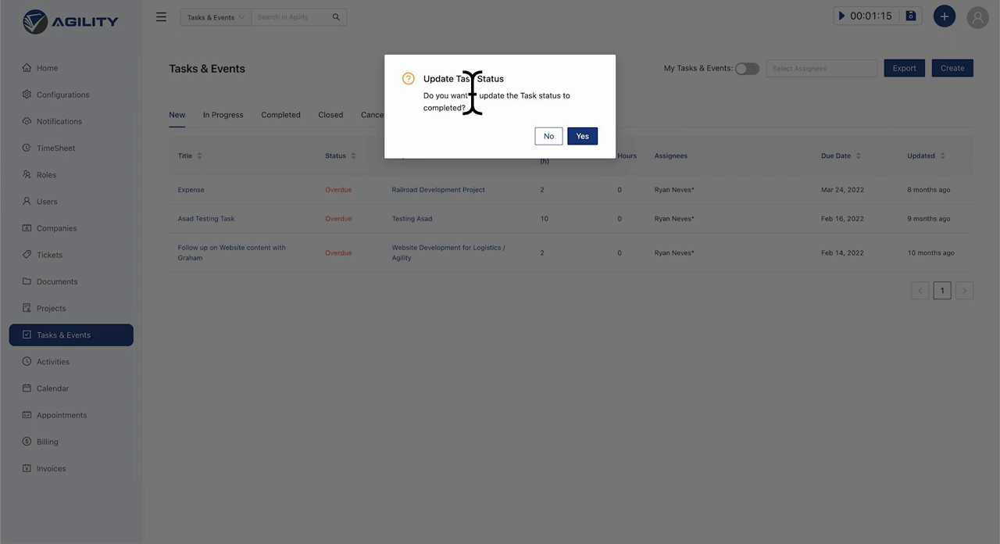
left_click(547, 137)
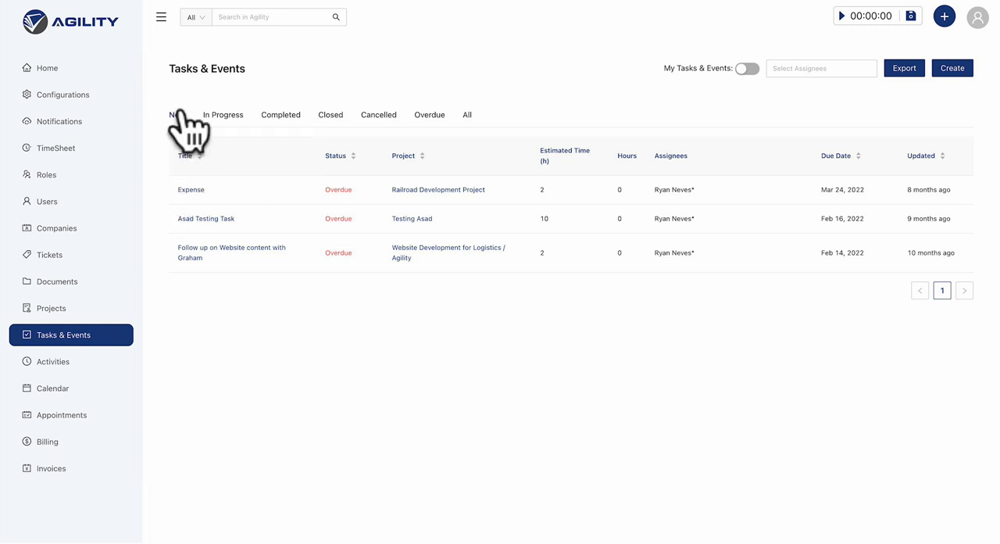
List the in-progress tasks and check the due date and hours of "Initial Meeting with the Client".
left_click(209, 120)
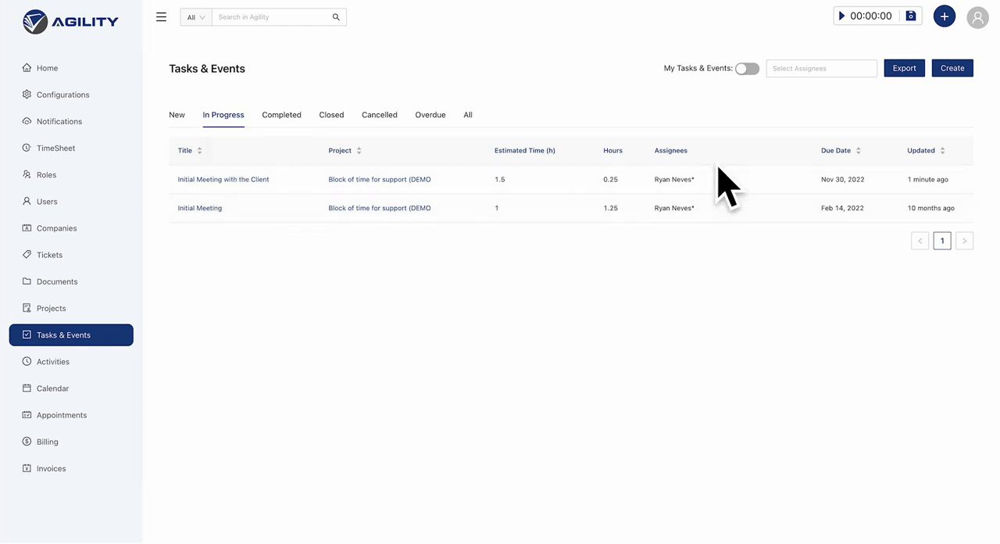
triple_click(832, 178)
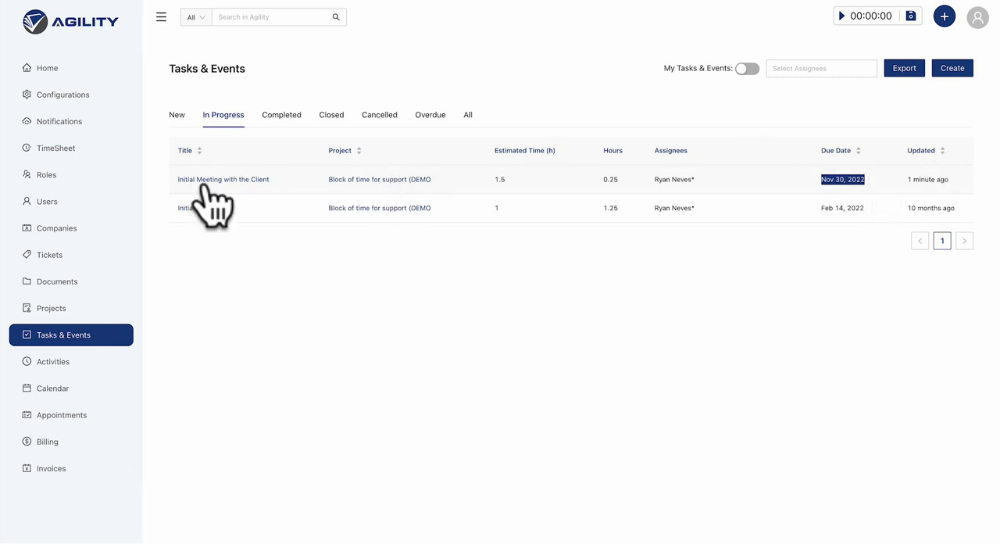
double_click(608, 179)
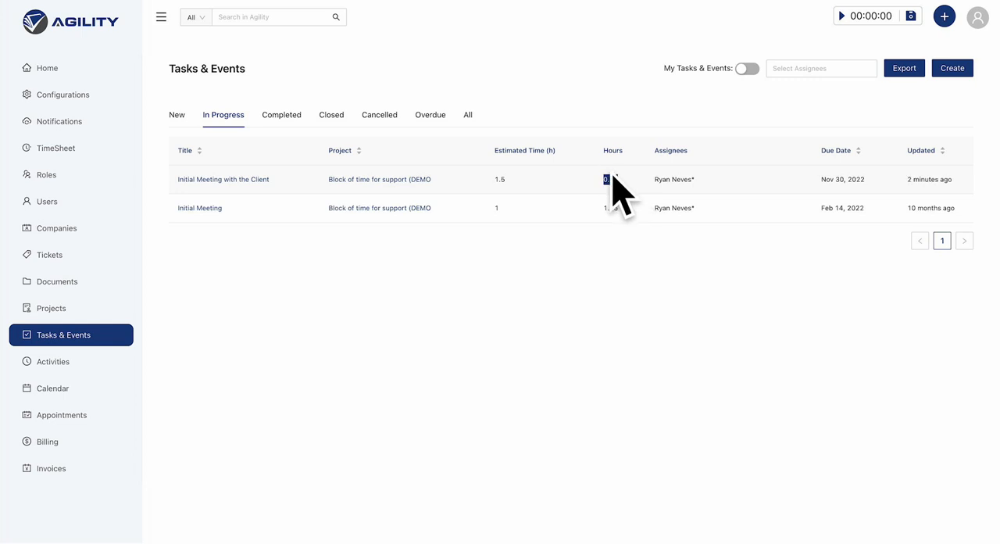
Open the "Initial Meeting with the Client" task and check the hours logged in its "Initial meeting" activity.
left_click(201, 201)
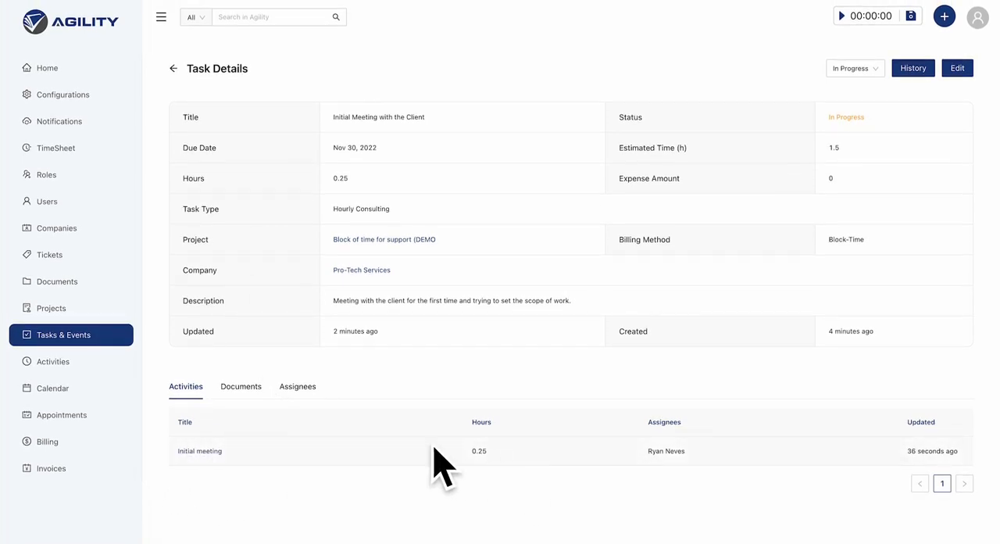
left_click(205, 451)
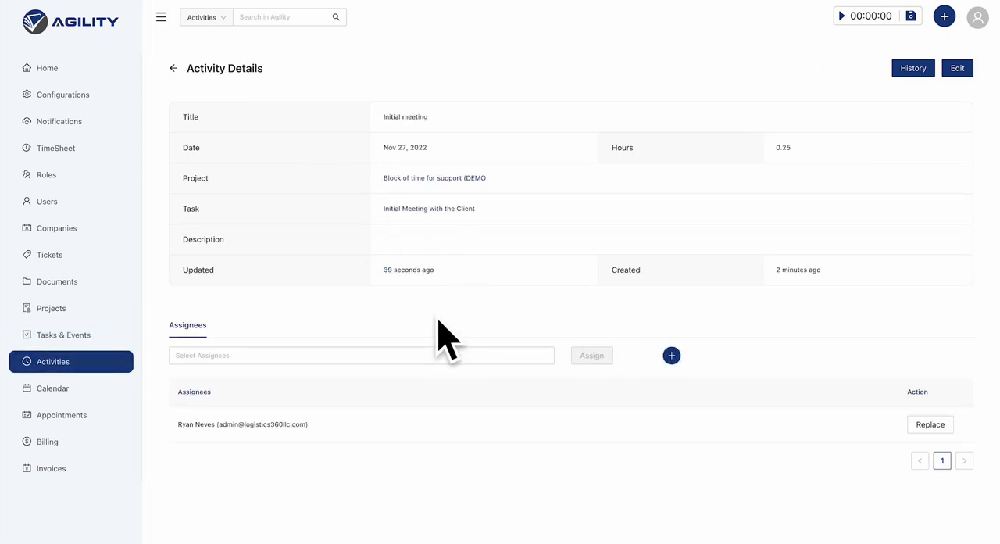
left_click_drag(777, 146, 826, 154)
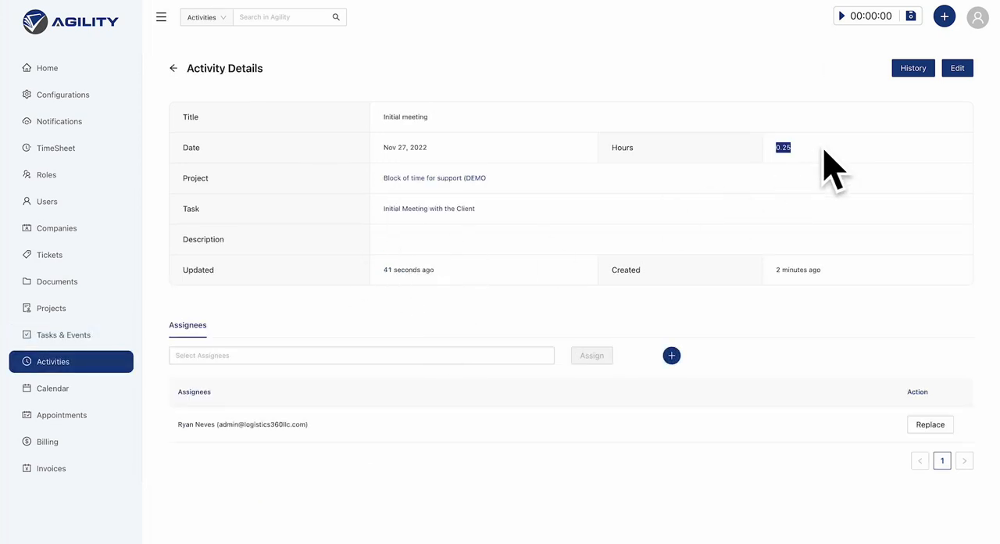
Return to the task's details and check its total hours.
left_click(174, 68)
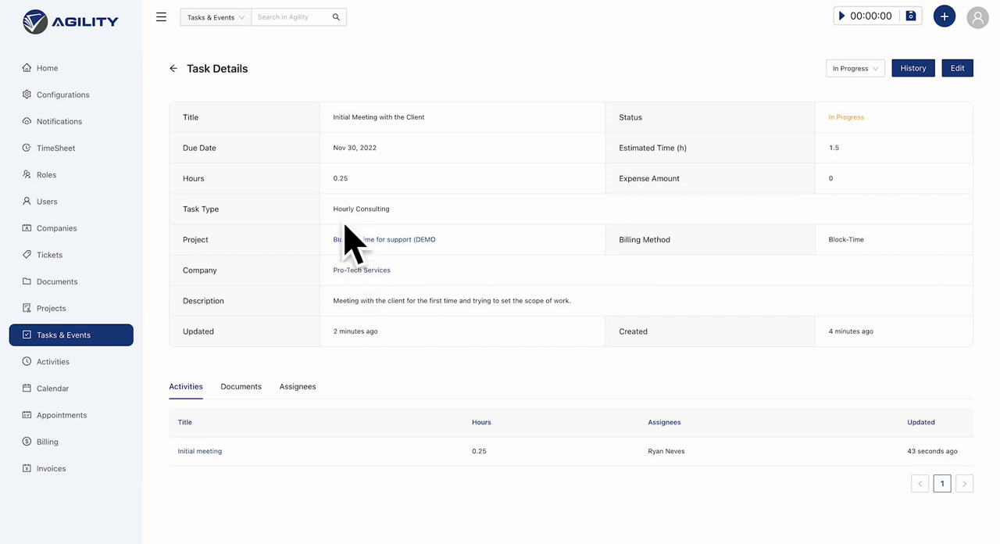
double_click(188, 178)
left_click_drag(312, 184, 343, 182)
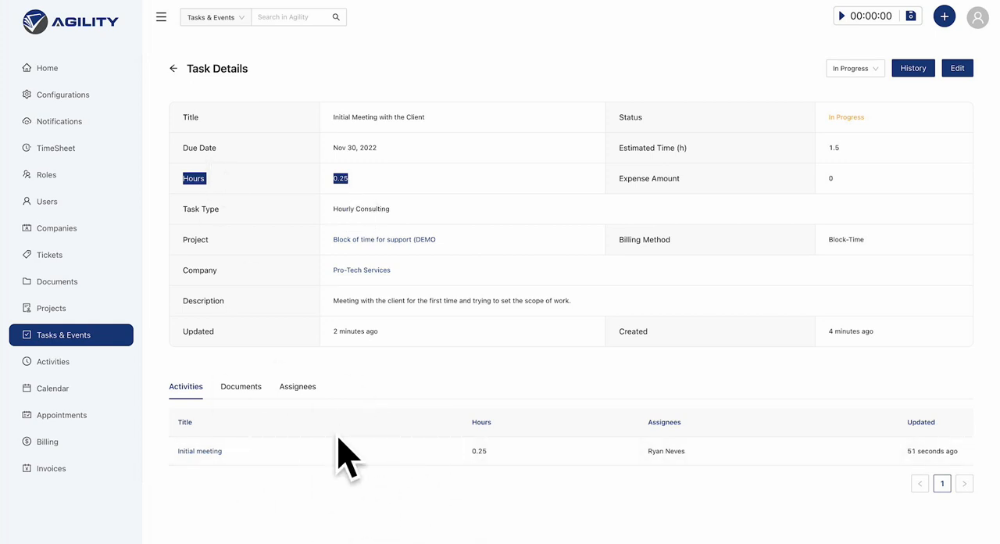
Start a new activity for the "Initial Meeting with the Client" task with 1 hour and the description "Meeting after break".
left_click(911, 18)
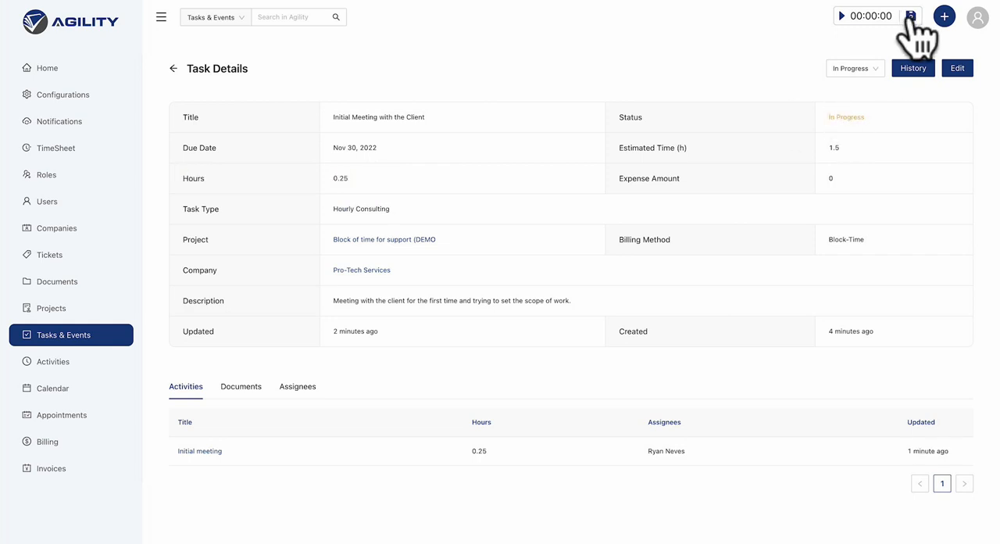
left_click(842, 15)
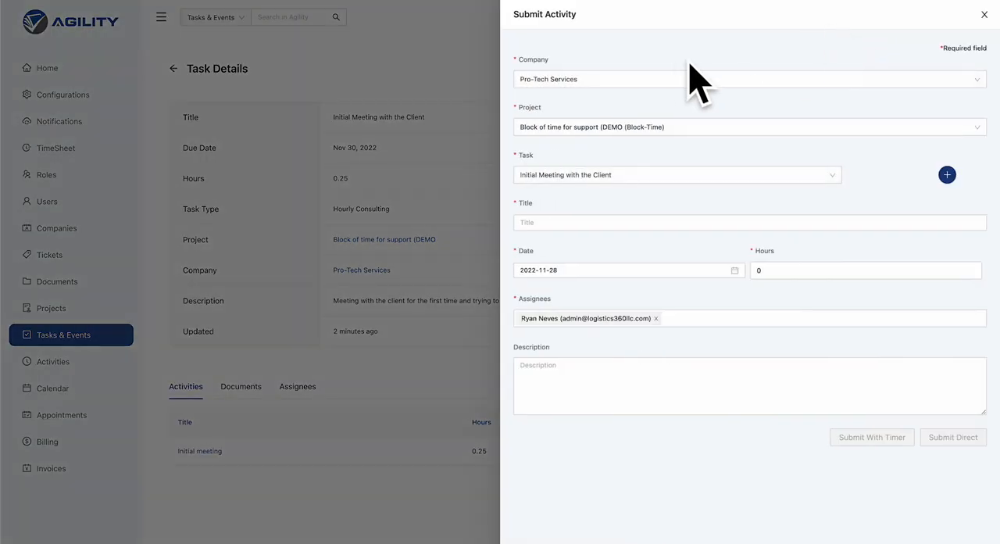
left_click(767, 269)
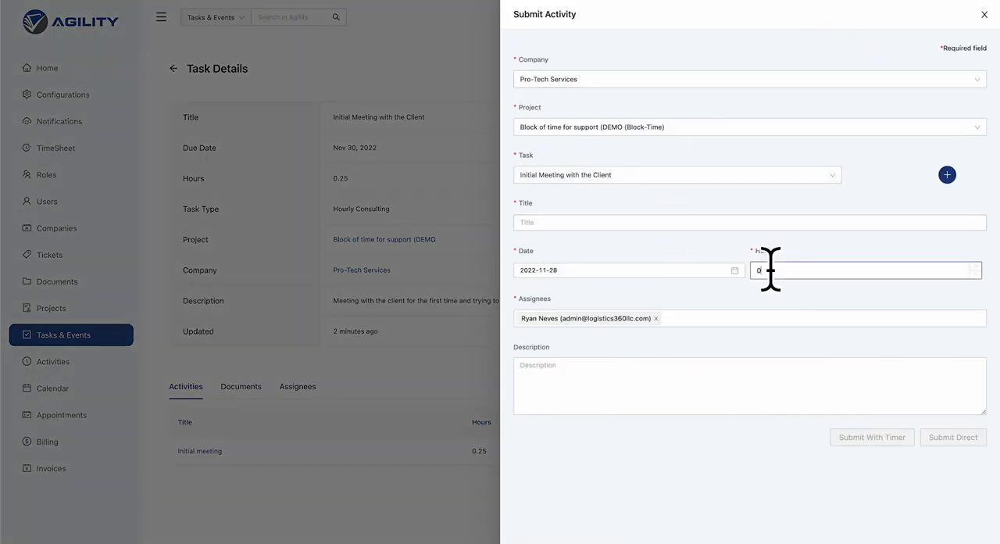
key("BackSpace")
type("1.")
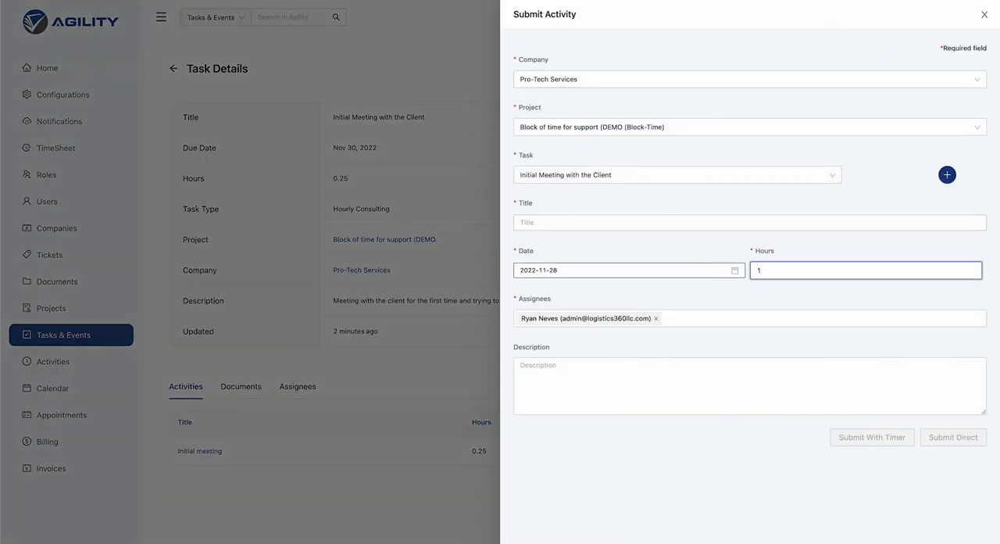
left_click(576, 384)
type("Se")
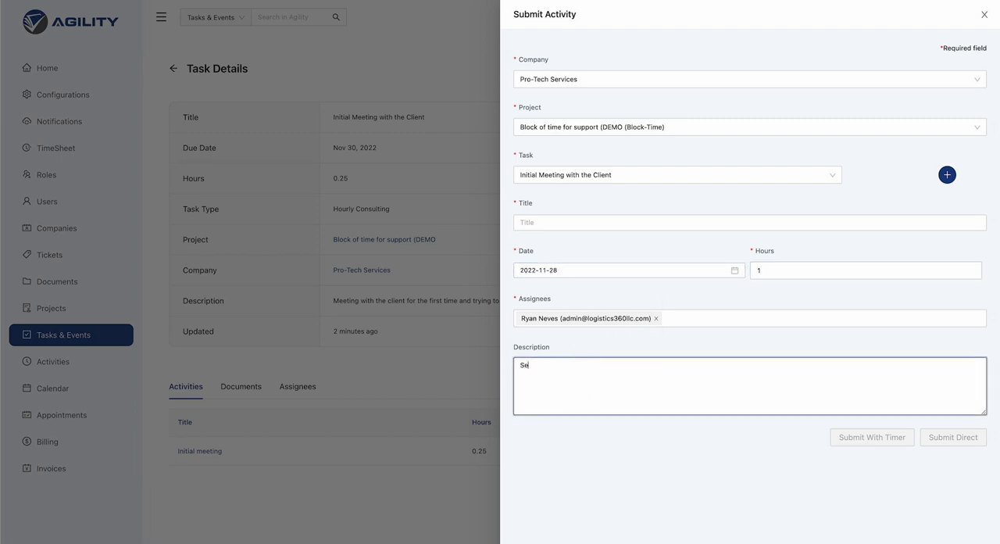
key("BackSpace")
key("BackSpace")
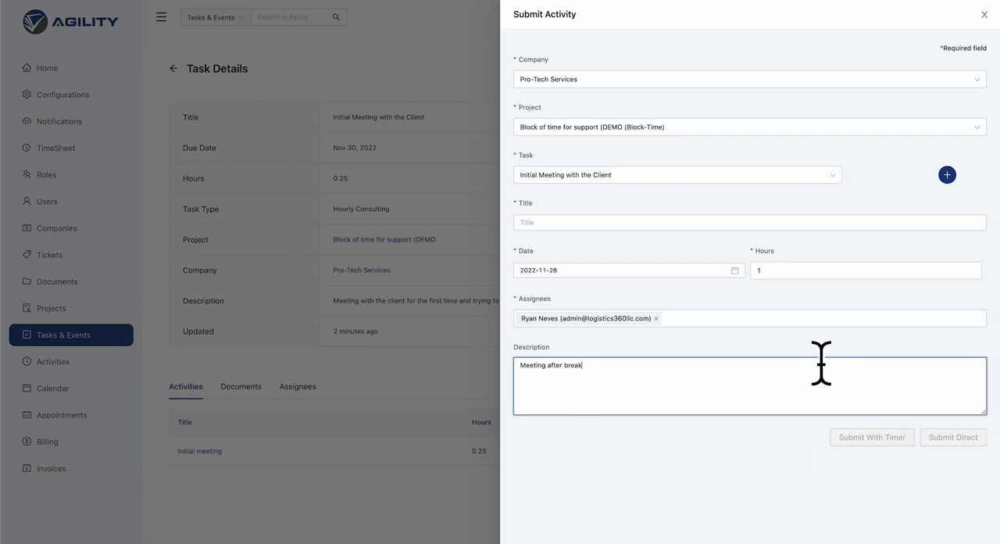
left_click(785, 270)
Title the activity "Finished up meeting" and submit it directly without the timer.
left_click(570, 222)
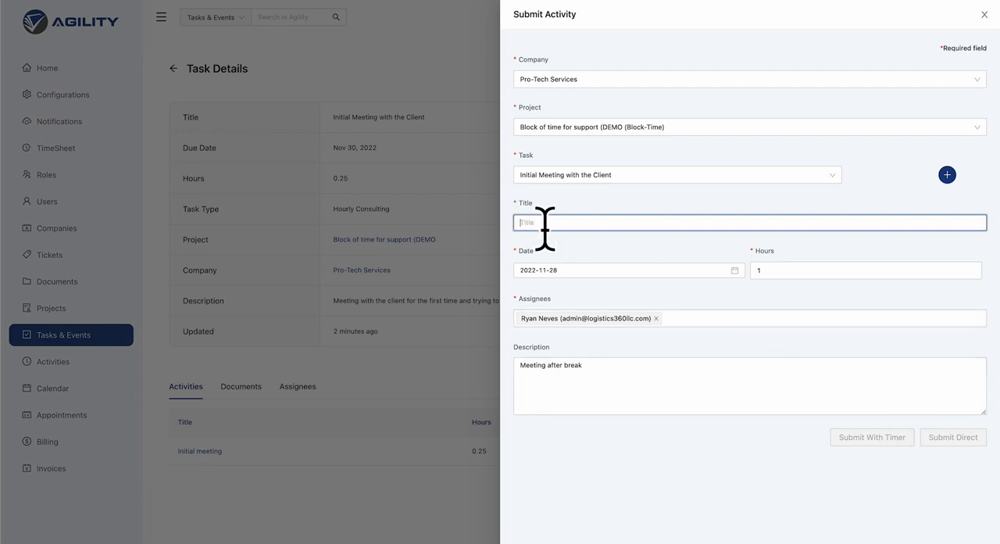
type("Finished up m")
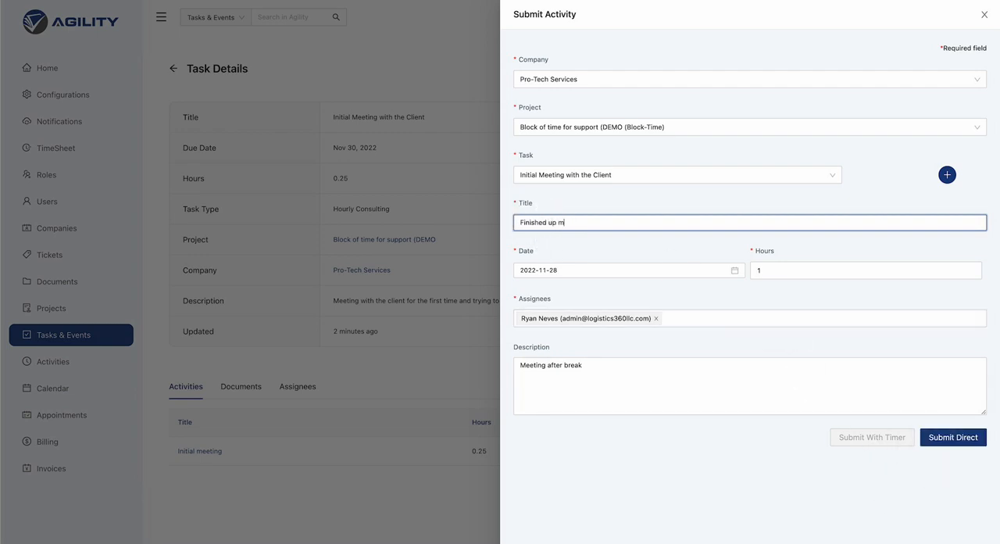
type("eeting")
left_click(947, 442)
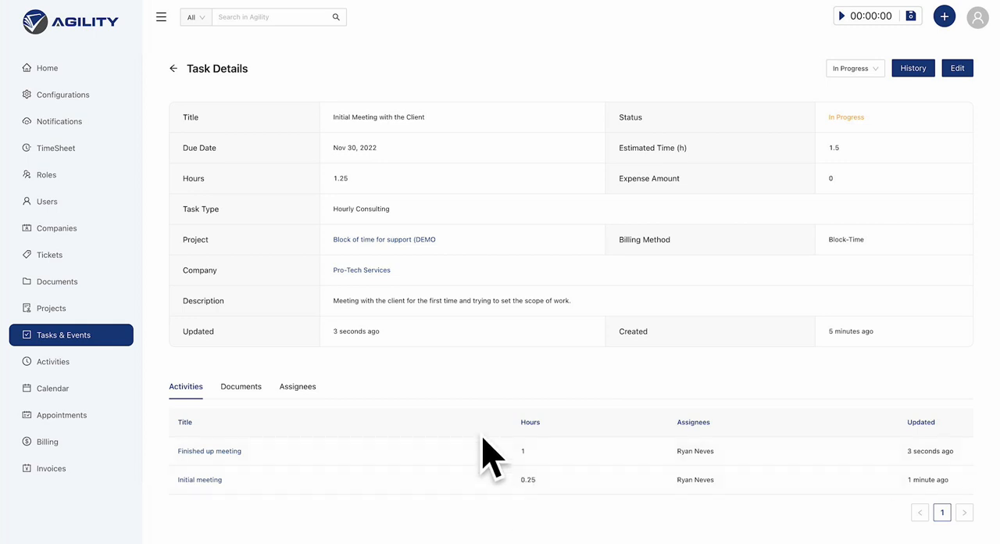
Check the hours of the "Initial meeting" activity against the task's total hours.
double_click(526, 479)
double_click(338, 178)
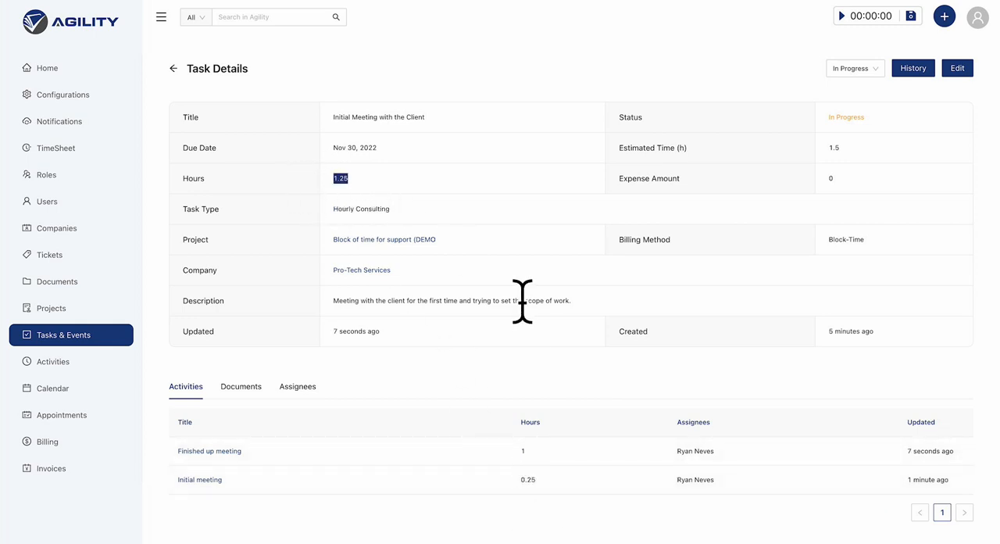